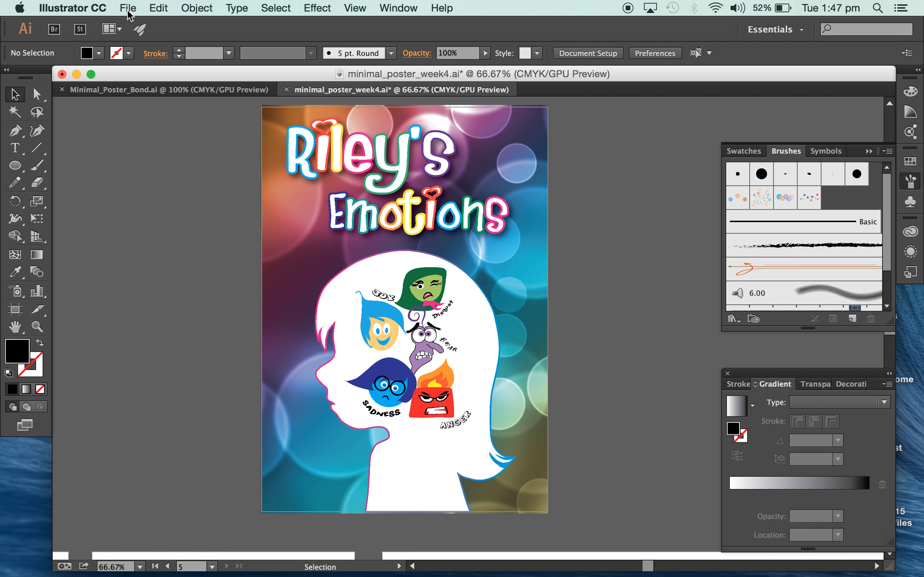
Create a new A4 document named "poster lay out" with one artboard.
left_click(128, 9)
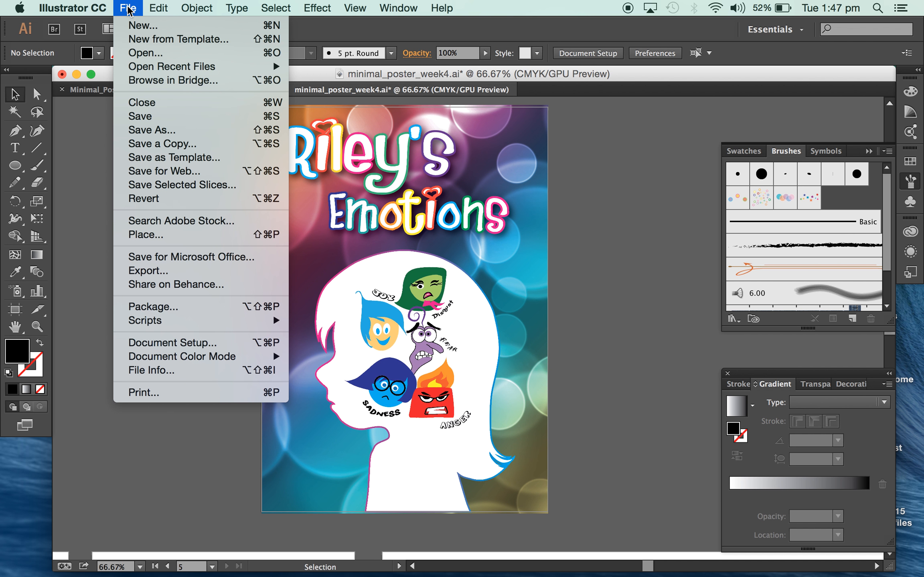
left_click(149, 26)
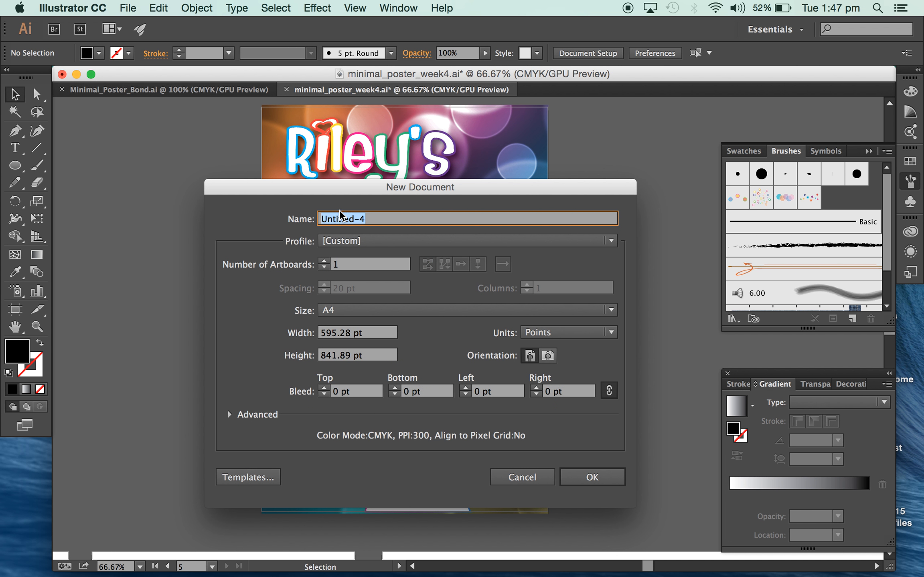
type("poster lay out")
left_click(601, 479)
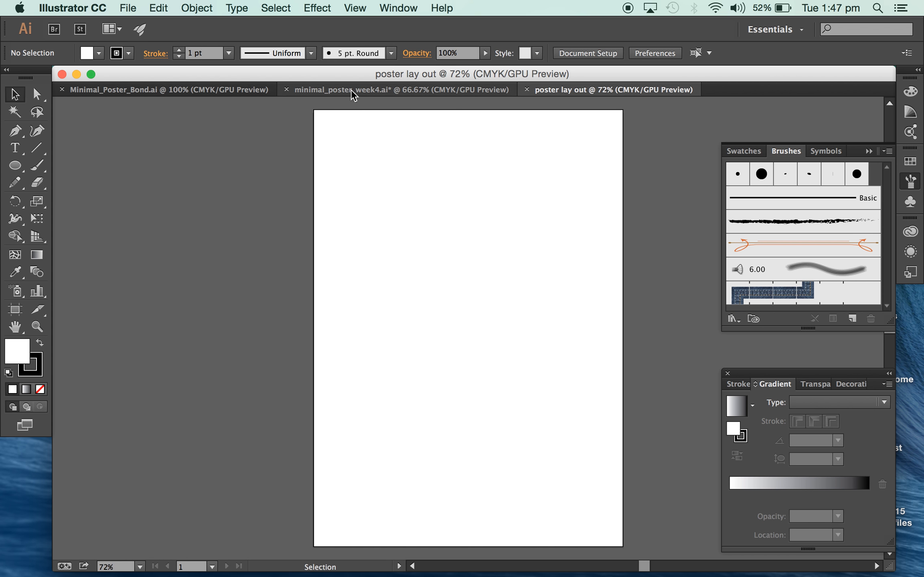
Examine the artboard layout of minimal_poster_week4.ai, including the row of artboards below the finished poster.
left_click(340, 89)
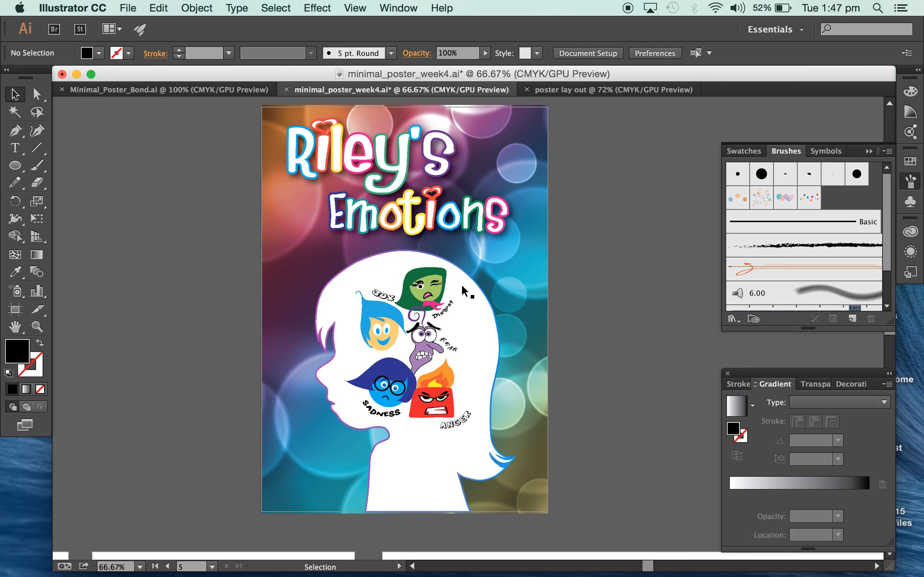
scroll(461, 283, "down", 3)
key("super+minus")
scroll(325, 402, "left", 7)
scroll(325, 402, "down", 4)
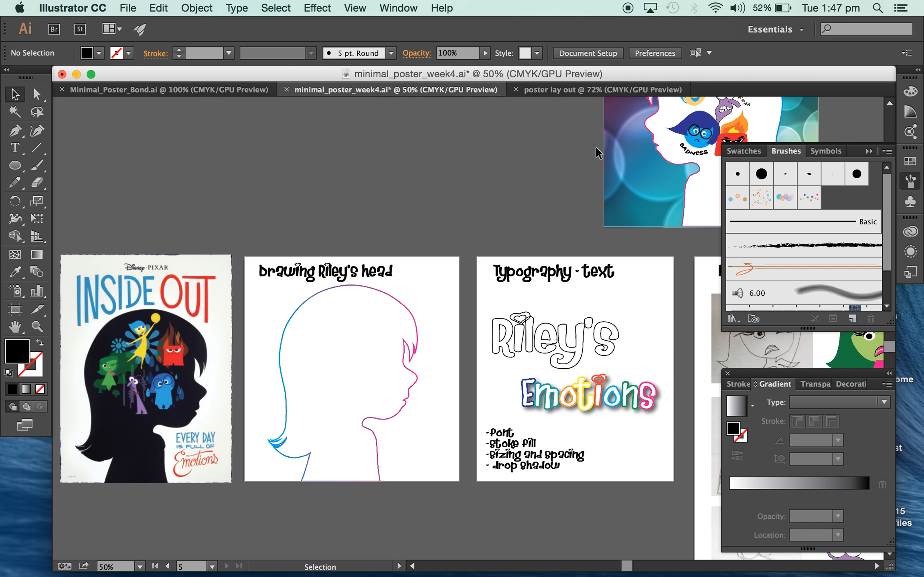
In the poster lay out document, draw three artboards in a row below the A4 artboard, the first about 350 × 358 pt, the last about 480 × 358 pt.
left_click(553, 88)
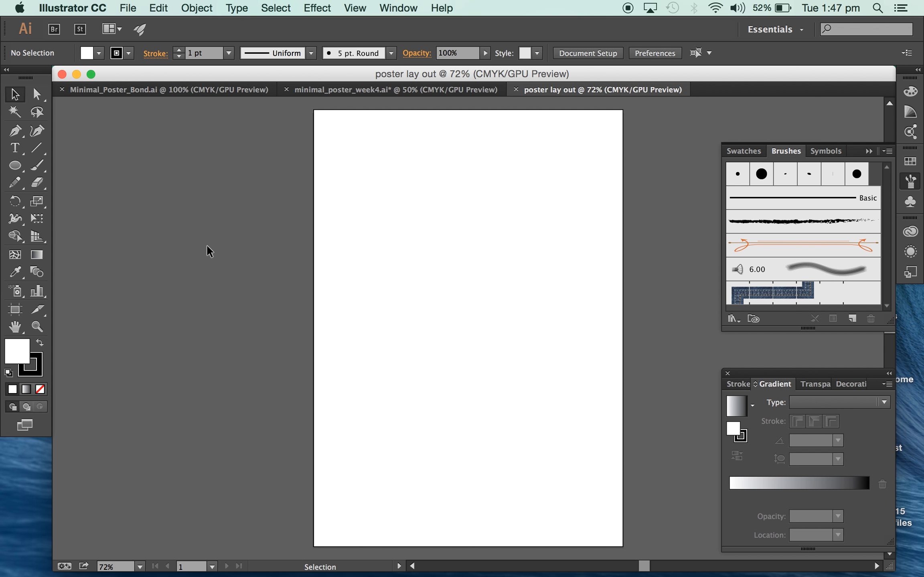
key("super+minus")
key("super+minus")
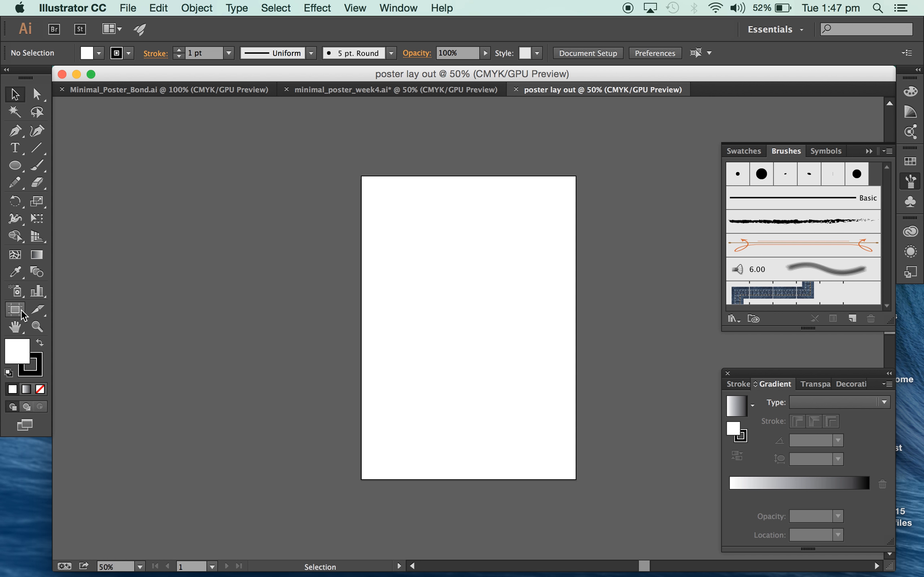
left_click(18, 315)
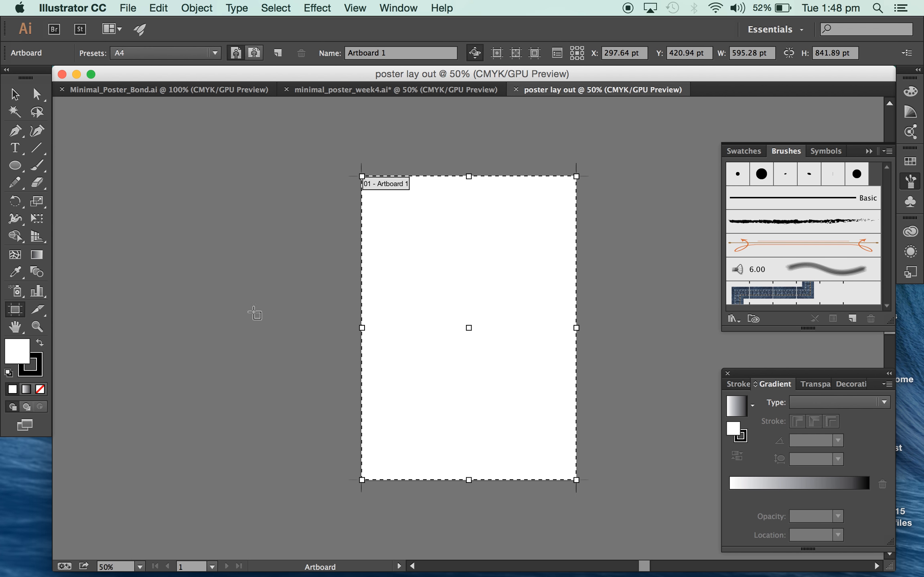
scroll(307, 337, "down", 5)
left_click_drag(184, 321, 310, 450)
left_click_drag(330, 320, 489, 450)
left_click_drag(512, 321, 685, 449)
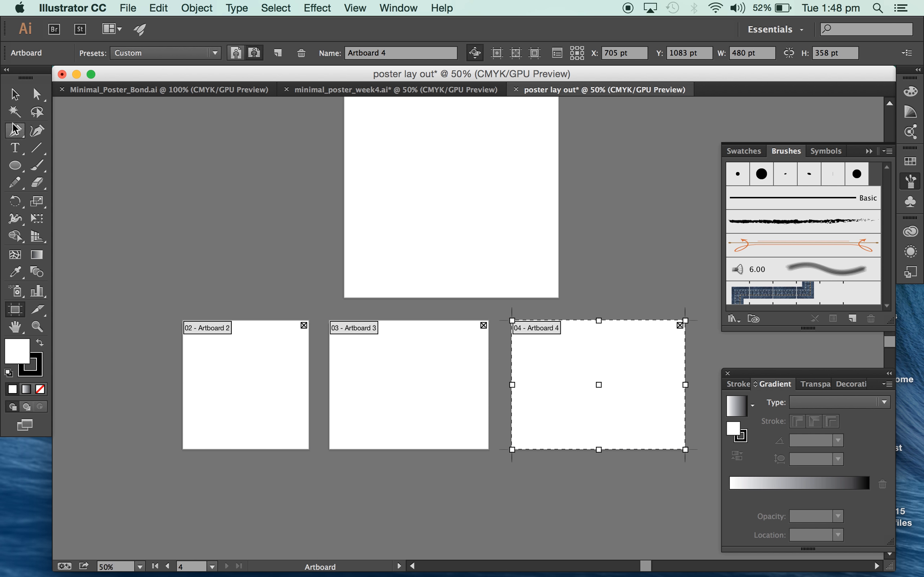
Extend the first artboard of the lower row downward to about 480 pt high.
left_click(15, 94)
left_click(12, 312)
left_click(438, 257)
left_click(267, 370)
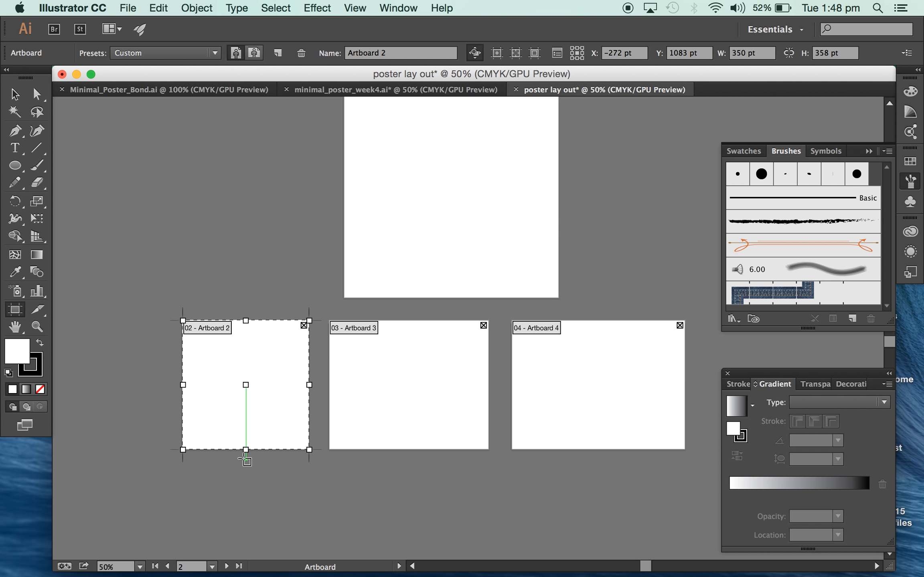
left_click_drag(246, 449, 246, 495)
left_click(15, 94)
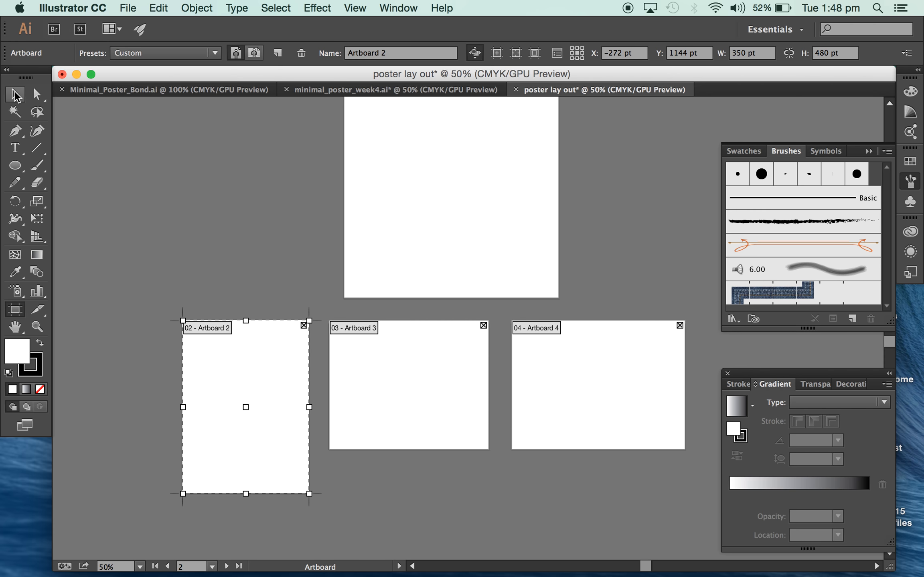
In minimal_poster_week4.ai, set up the Pen tool with no fill and a 1 pt pink stroke for tracing the Inside Out poster.
left_click(303, 90)
key("super+plus")
key("super+plus")
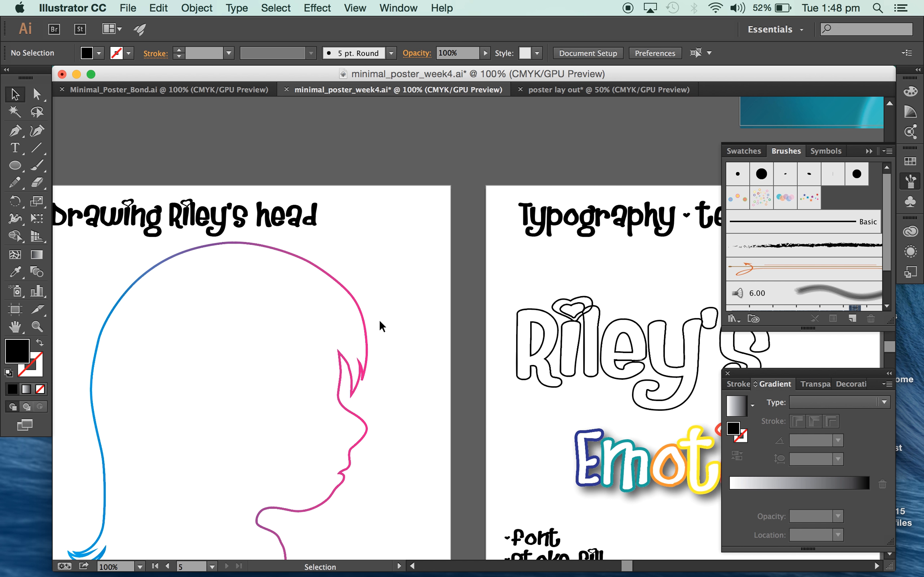
scroll(387, 319, "left", 7)
scroll(387, 319, "left", 5)
scroll(387, 319, "down", 2)
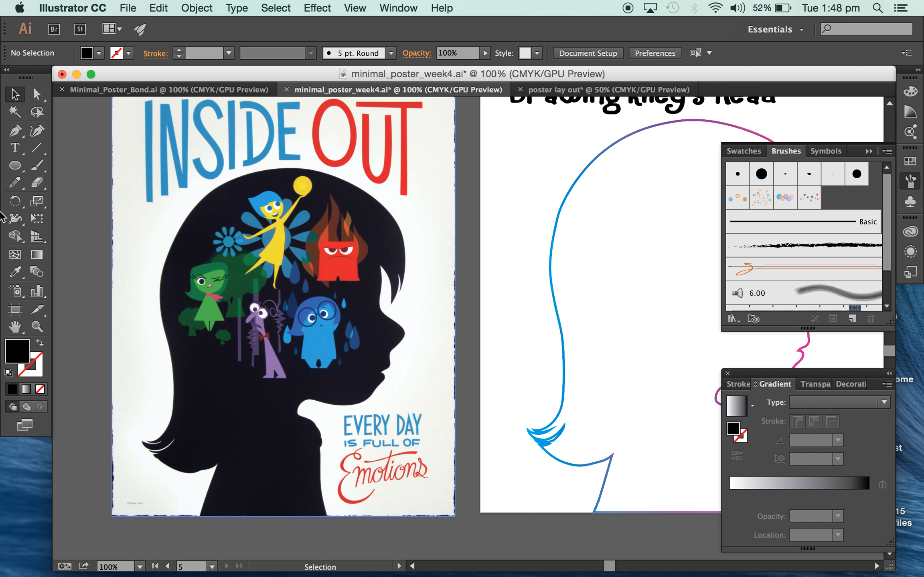
left_click(15, 130)
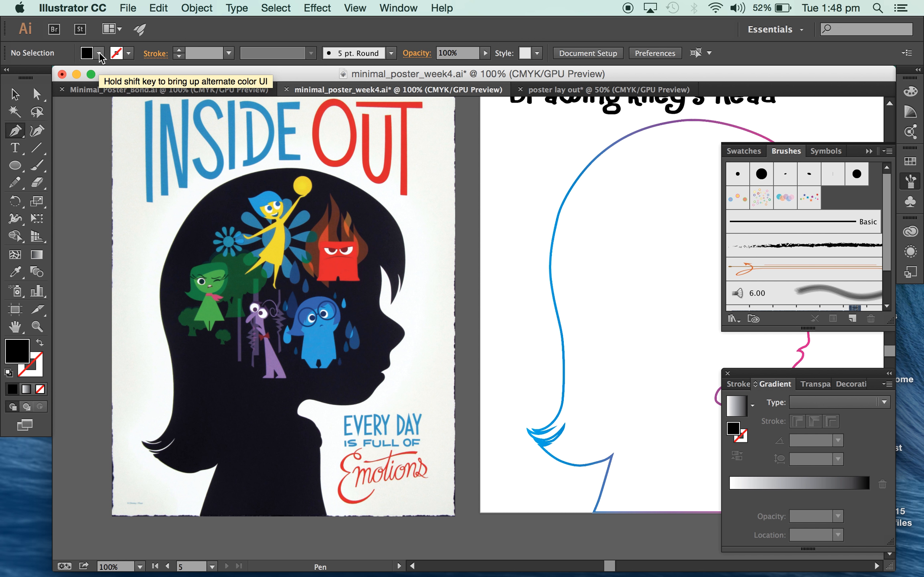
left_click(98, 53)
left_click(10, 77)
left_click(128, 53)
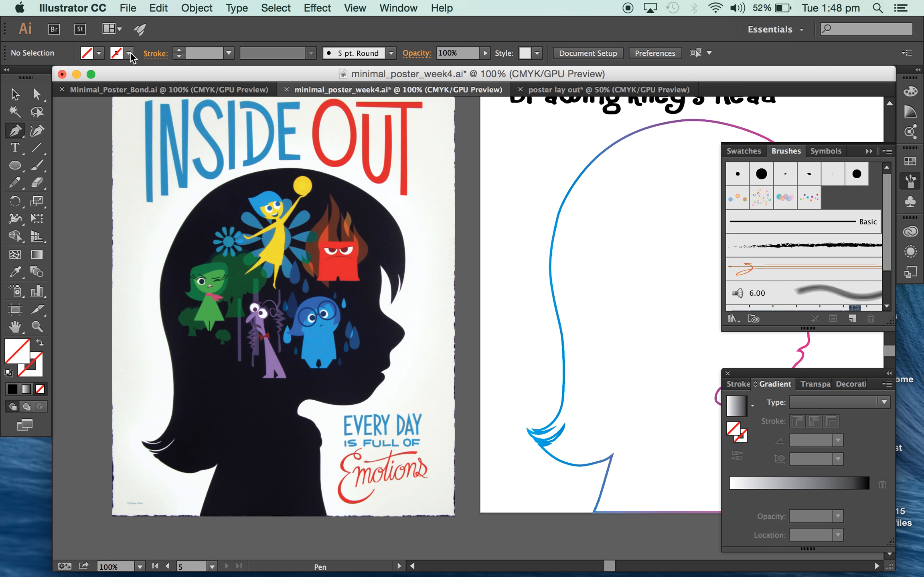
left_click(129, 54)
left_click(101, 79)
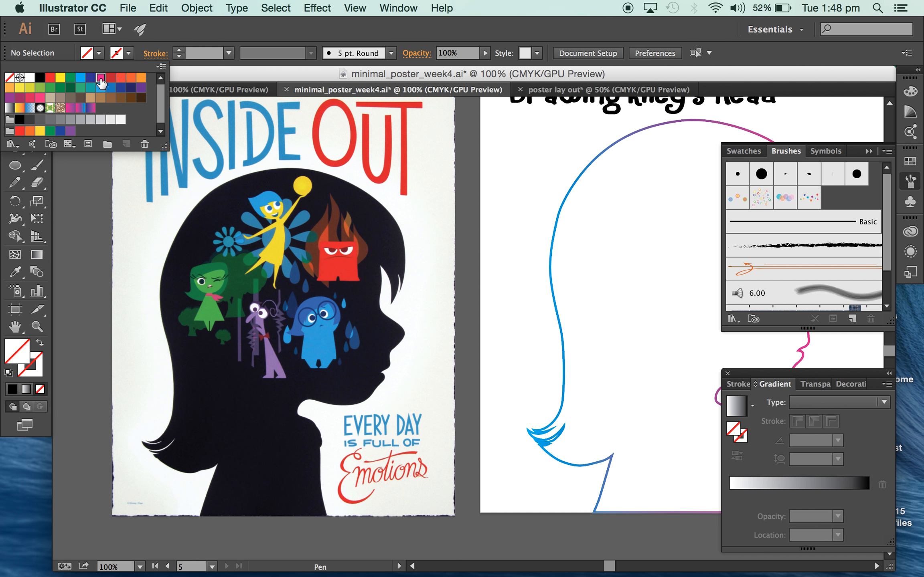
left_click(160, 290)
Trace the top of the black head silhouette on the Inside Out poster with the Pen tool, from the back of the hair to the fringe.
key("super+equal")
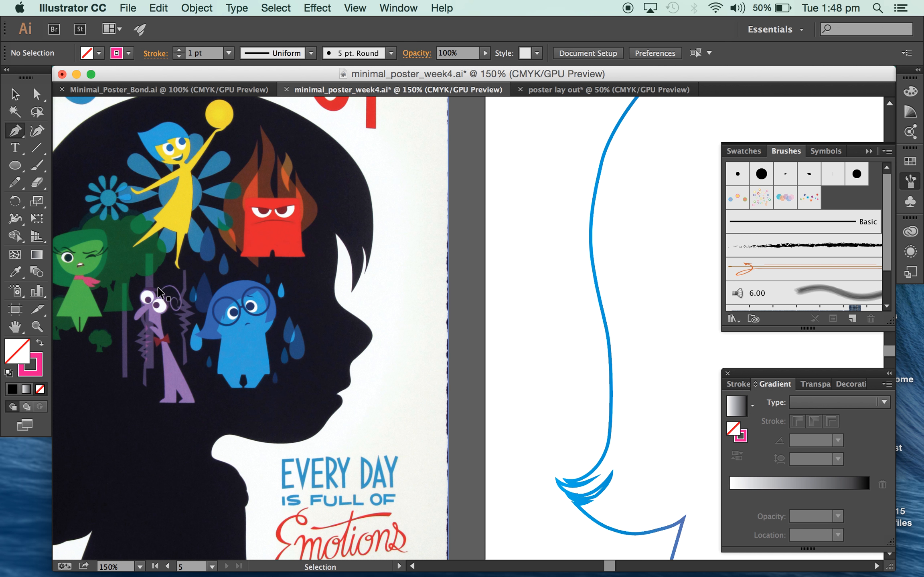
scroll(160, 294, "left", 3)
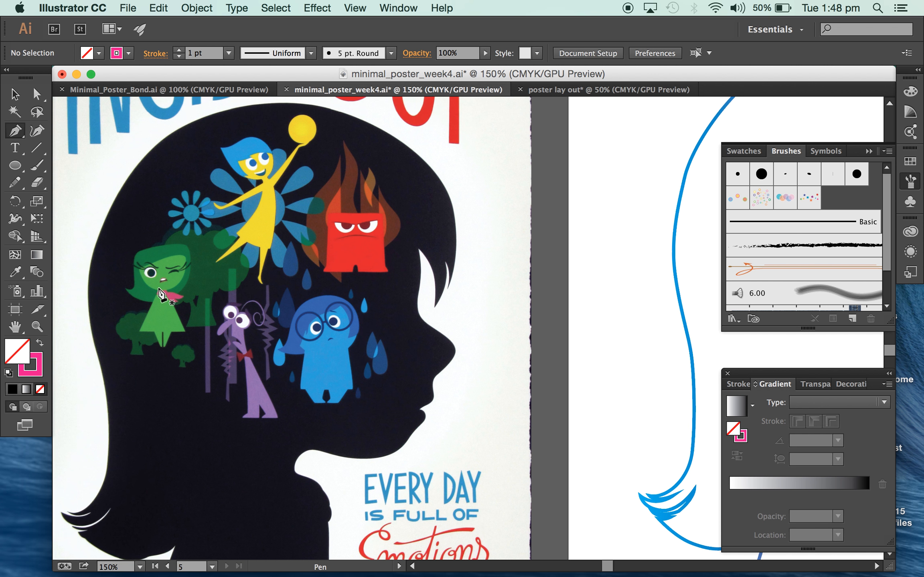
left_click(88, 277)
left_click_drag(174, 132, 235, 165)
left_click_drag(388, 203, 431, 237)
left_click_drag(453, 281, 455, 332)
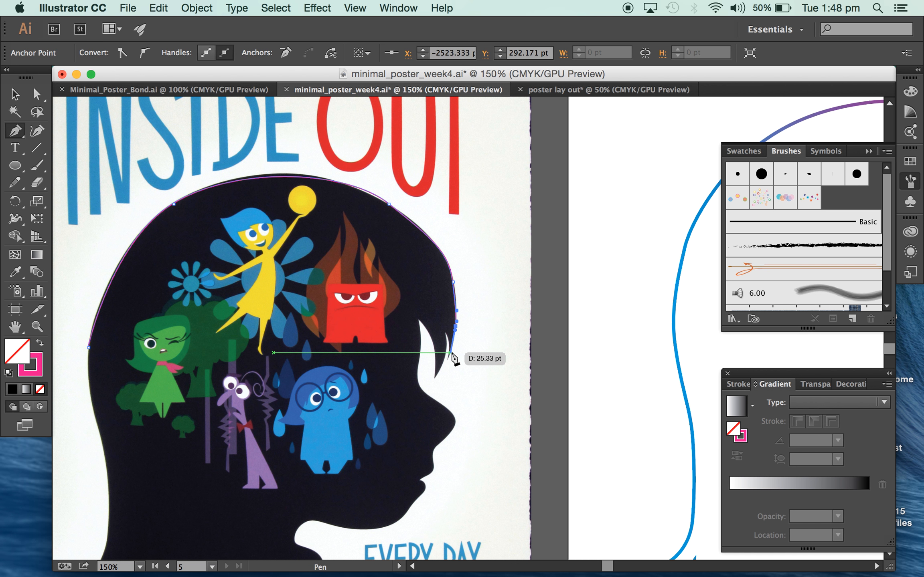
left_click(35, 97)
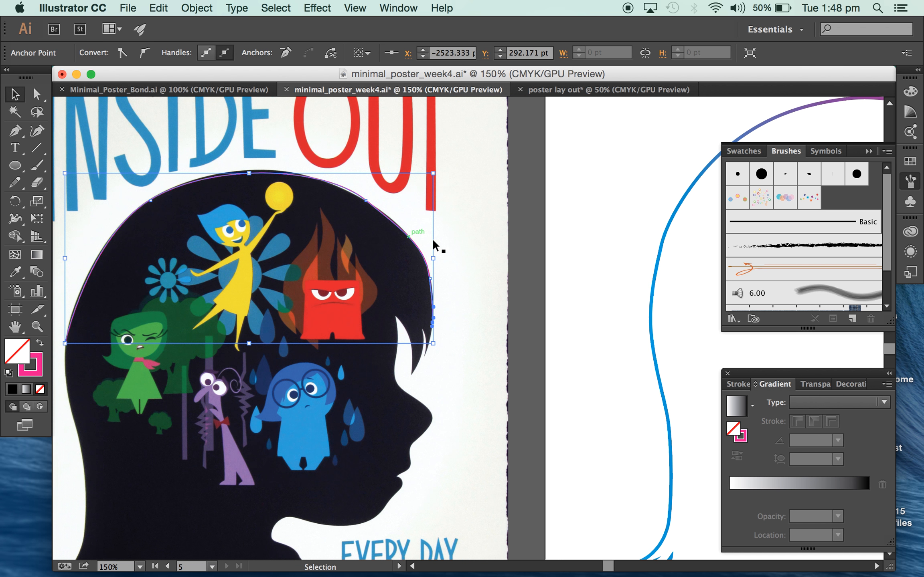
Reflect the outlined head under "Drawing Riley's head" across the vertical axis.
scroll(433, 245, "right", 10)
key("super+minus")
key("super+minus")
scroll(433, 241, "right", 3)
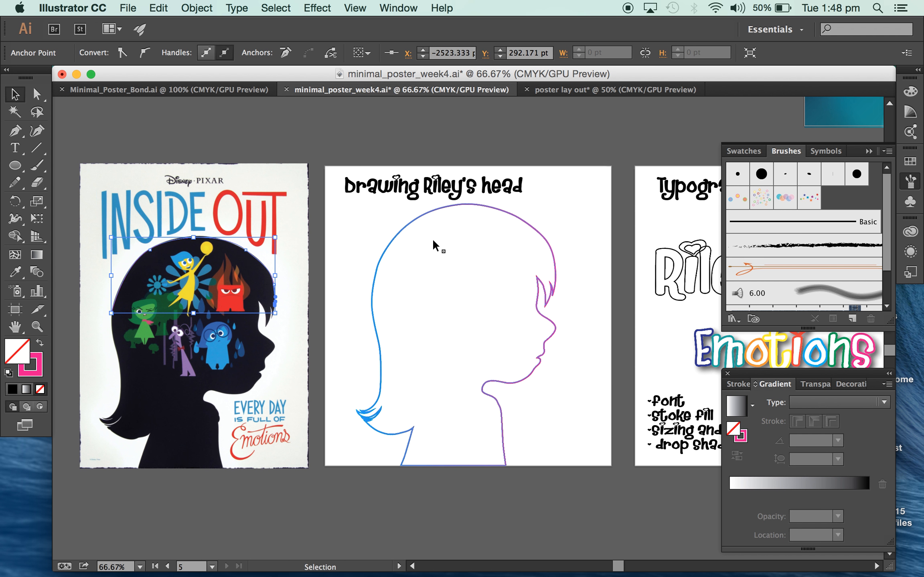
left_click(441, 235)
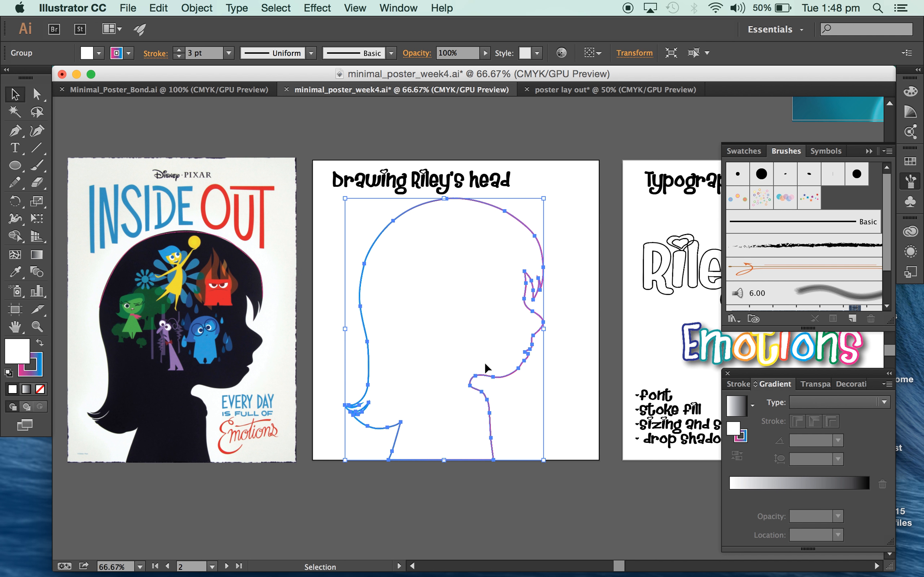
right_click(453, 265)
mouse_move(525, 375)
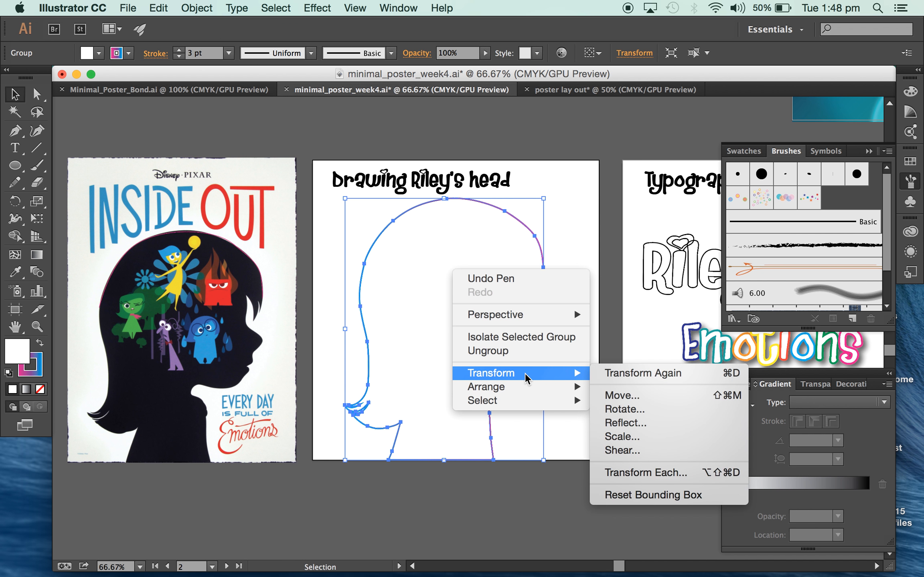
left_click(664, 425)
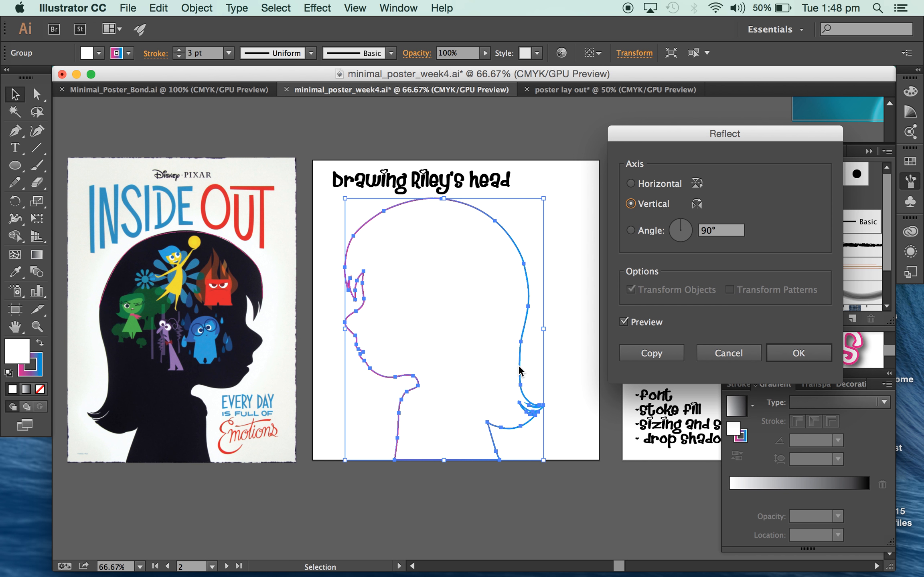
left_click(784, 352)
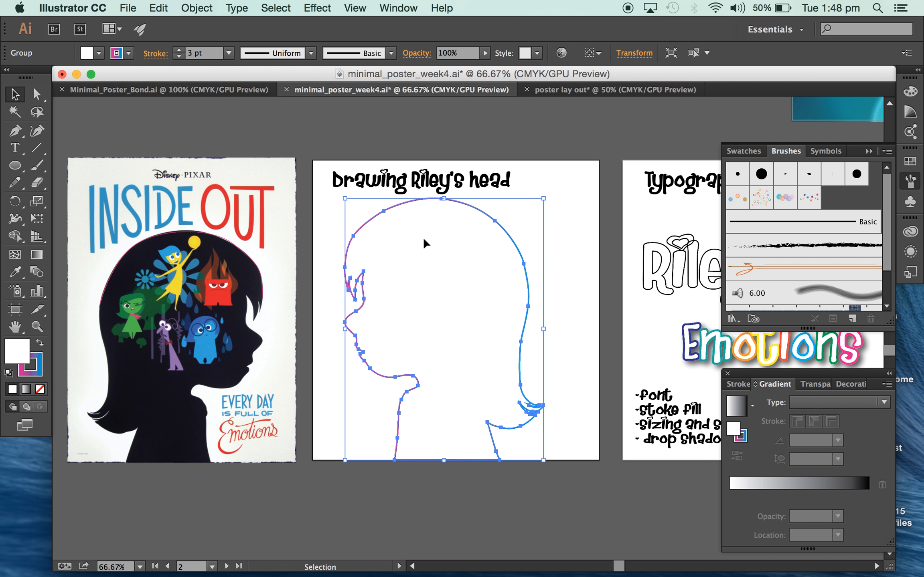
left_click(98, 53)
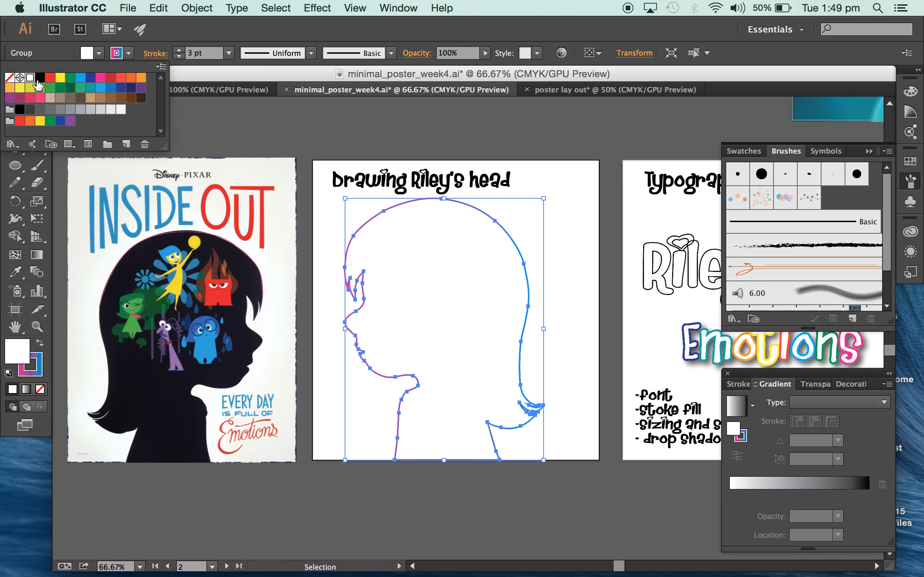
left_click(84, 46)
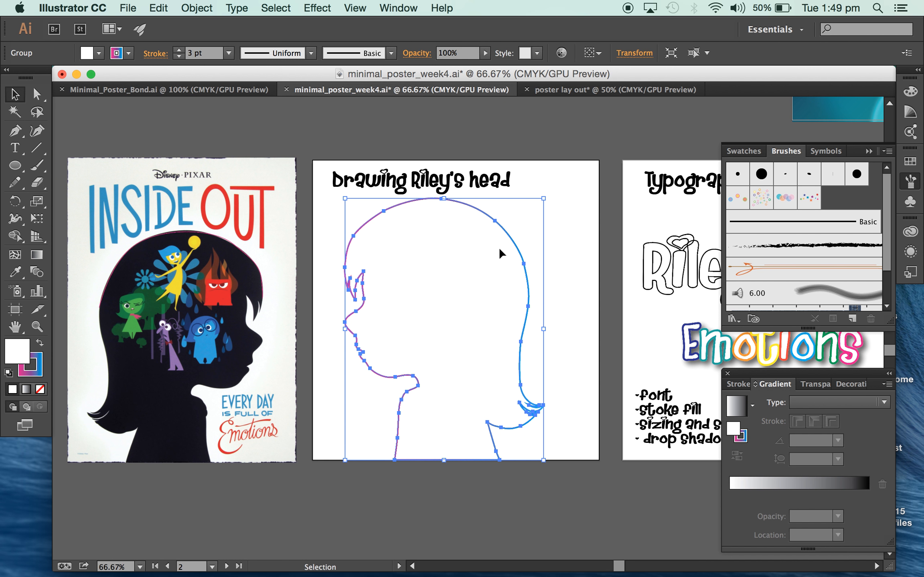
double_click(504, 251)
key("super+equal")
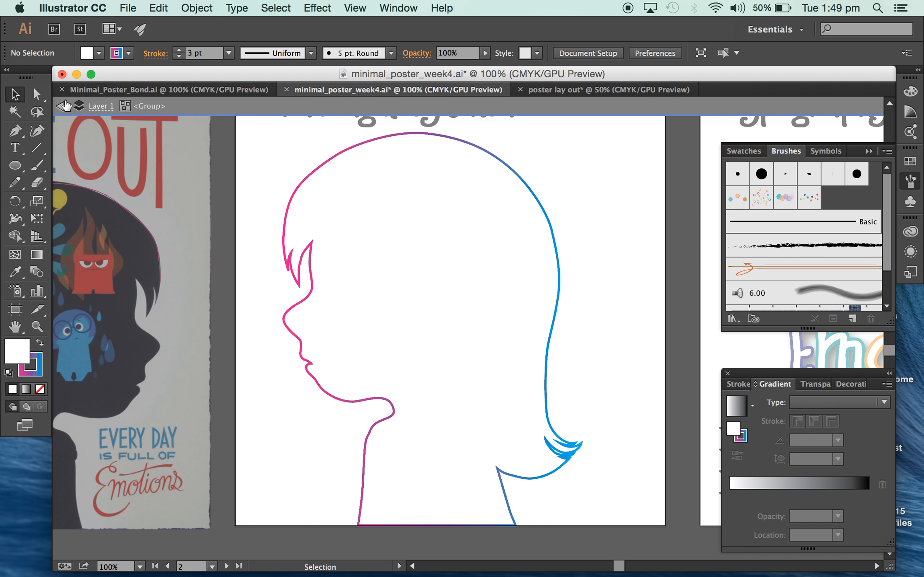
double_click(528, 163)
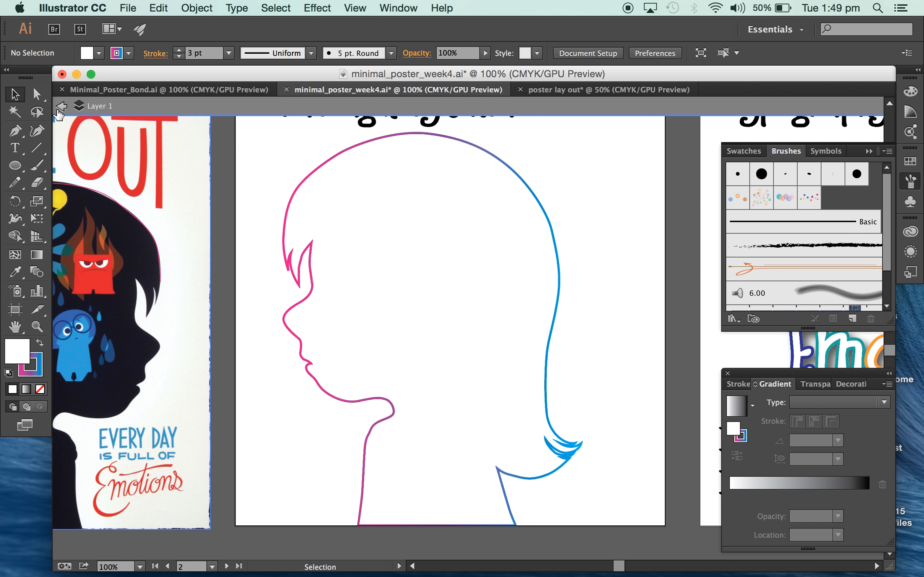
left_click(61, 107)
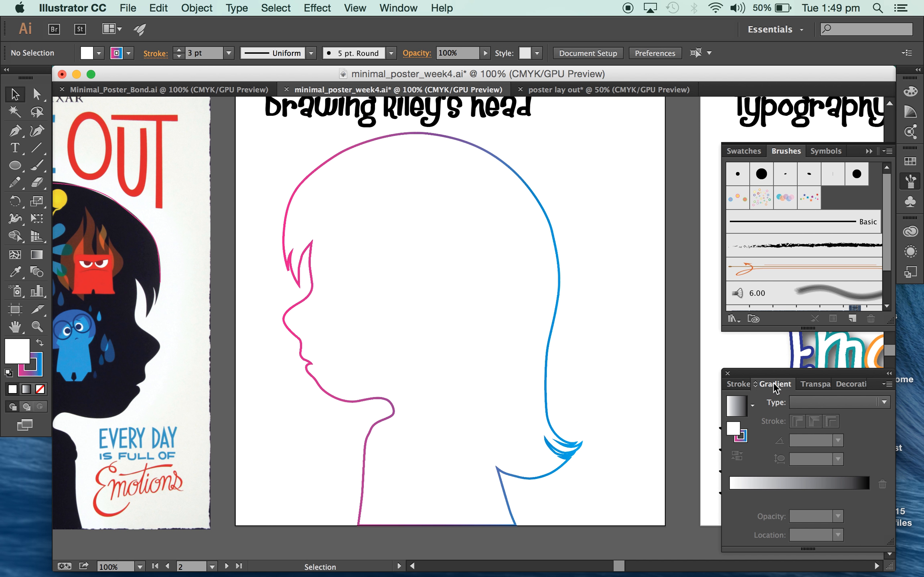
Create a linear gradient fill with pink as the starting colour stop and purple as the ending stop.
left_click(388, 4)
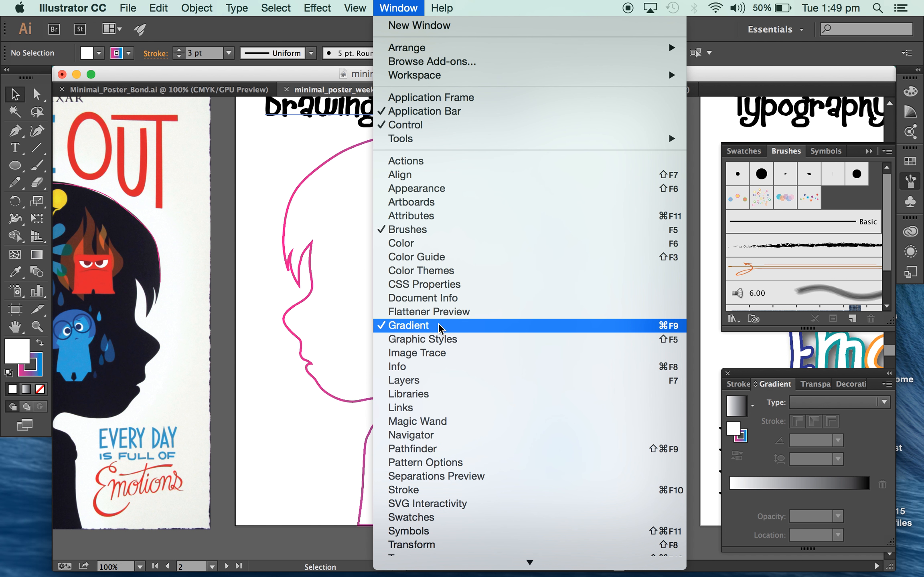
left_click(422, 328)
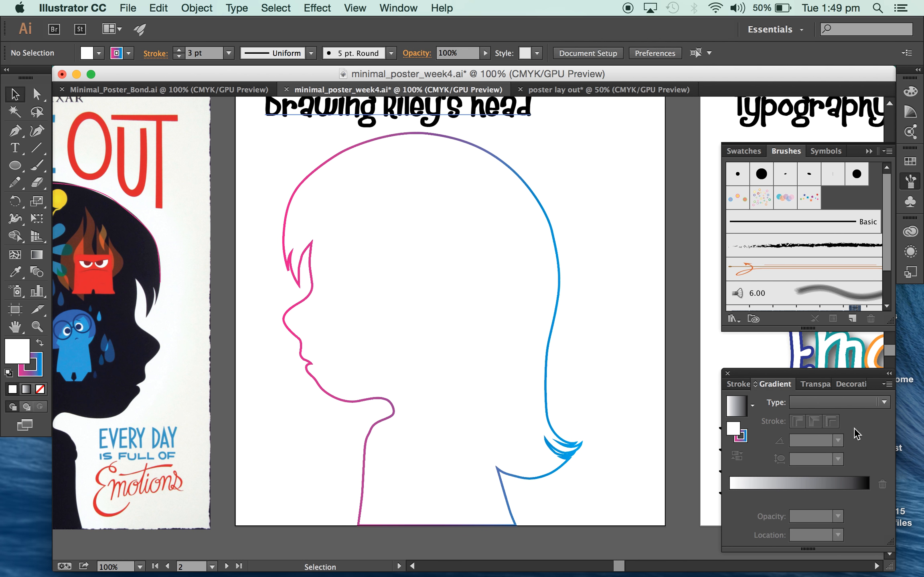
left_click(745, 485)
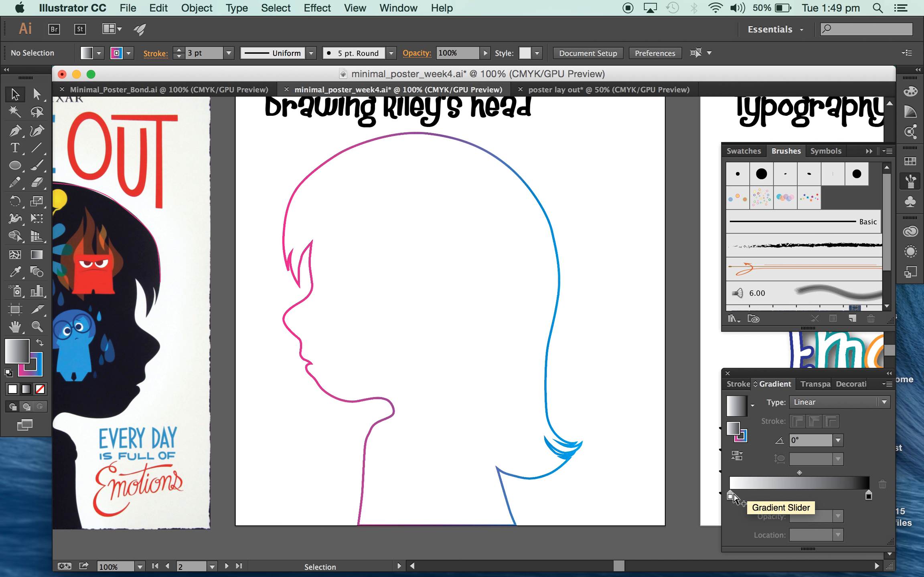
double_click(729, 497)
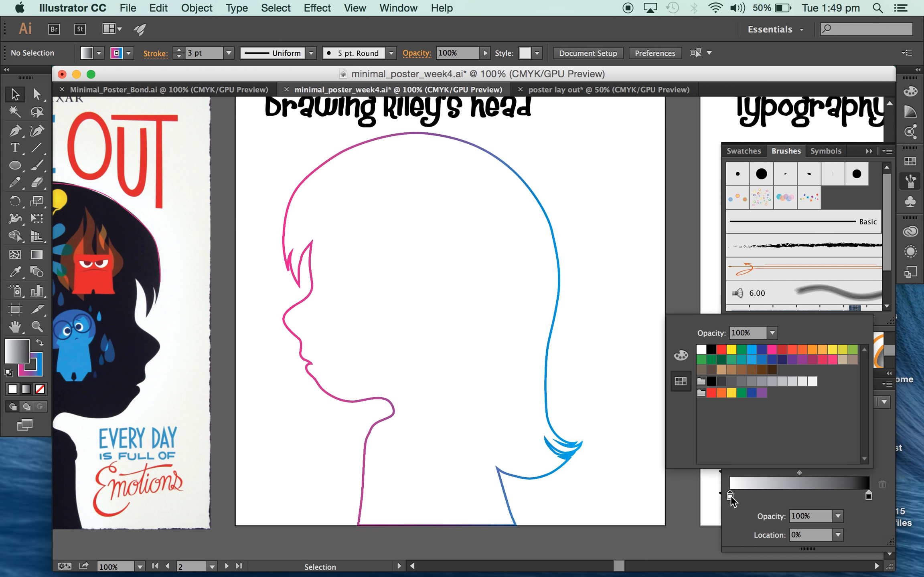
left_click(772, 350)
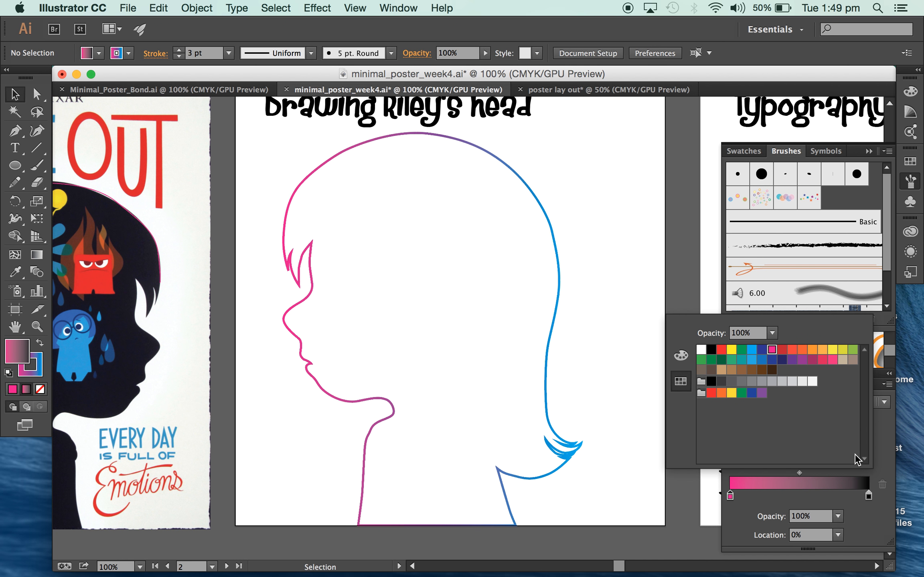
double_click(869, 495)
left_click(793, 361)
left_click(807, 485)
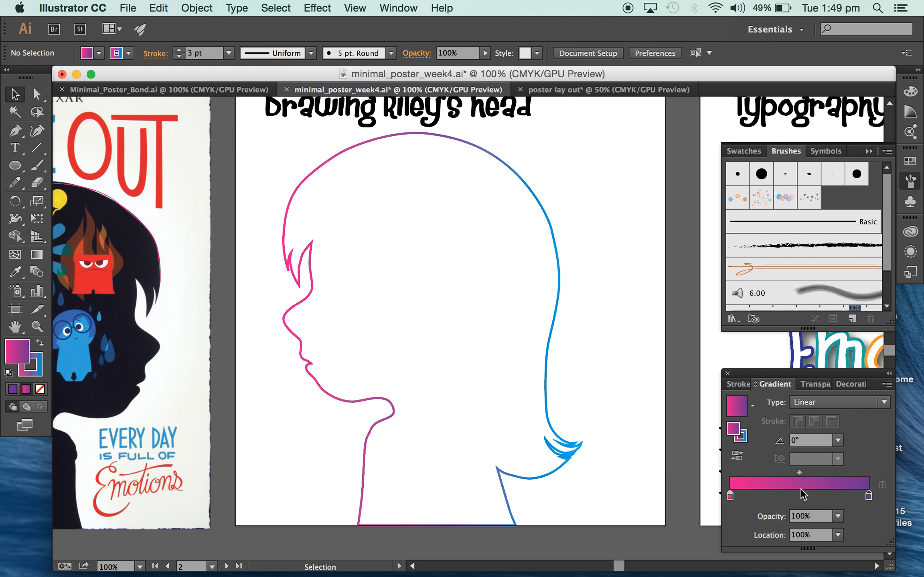
Add a light blue colour stop near the middle of the gradient, at about 52%.
left_click(802, 496)
double_click(802, 496)
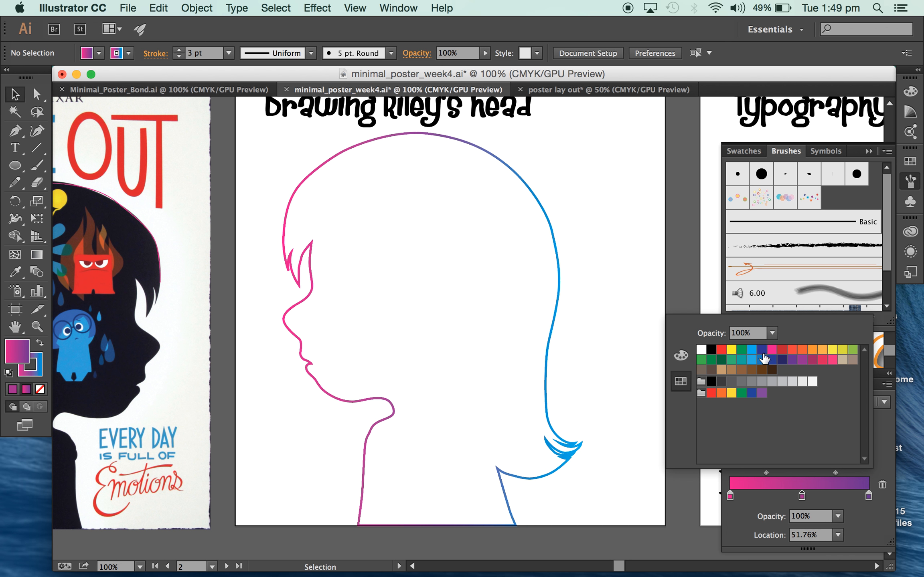
left_click(751, 349)
left_click(884, 431)
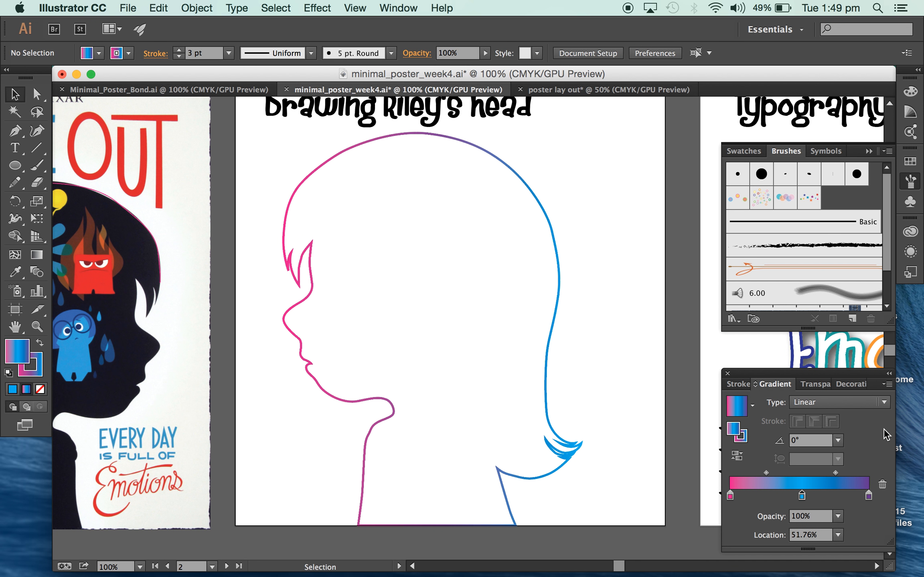
Review the saved gradient swatches available for the fill, then select the outlined head under "Drawing Riley's head".
left_click(752, 405)
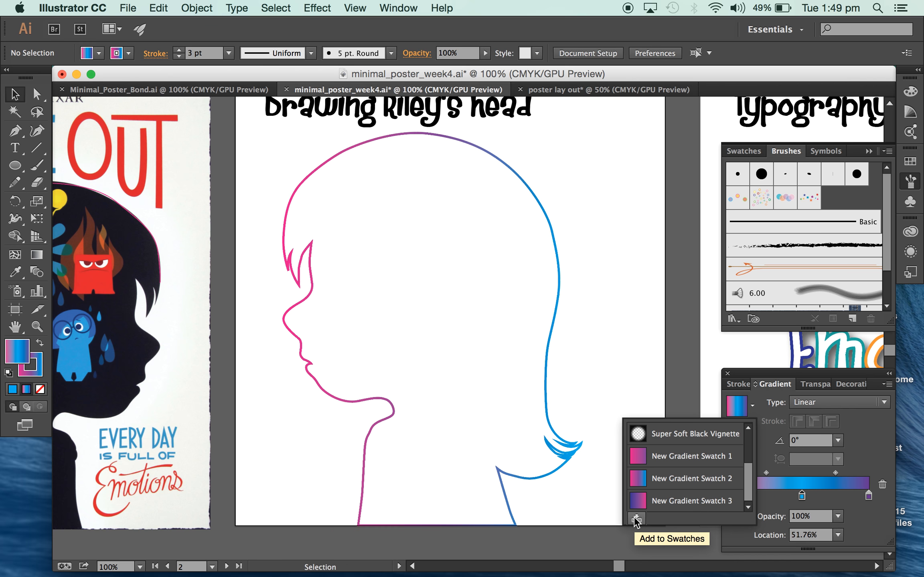
left_click(872, 429)
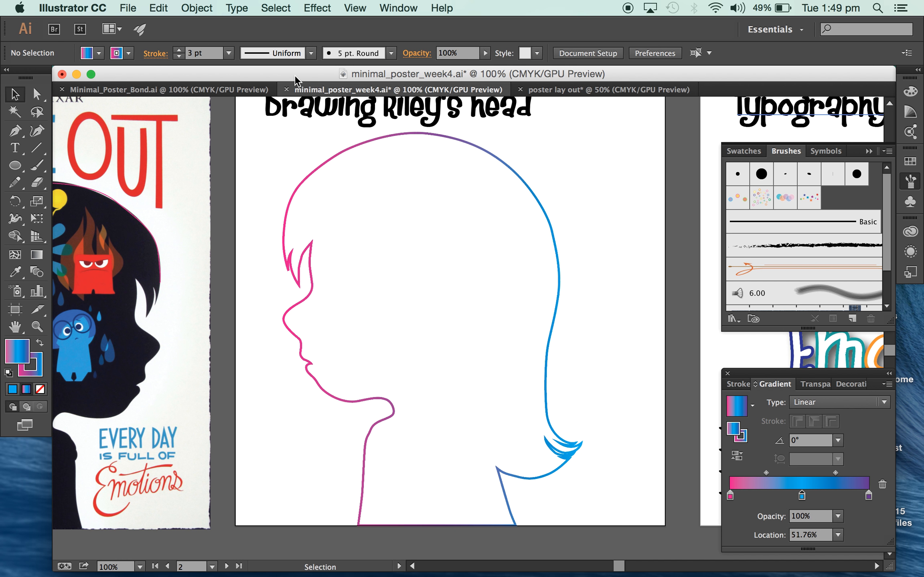
left_click(99, 53)
left_click(129, 52)
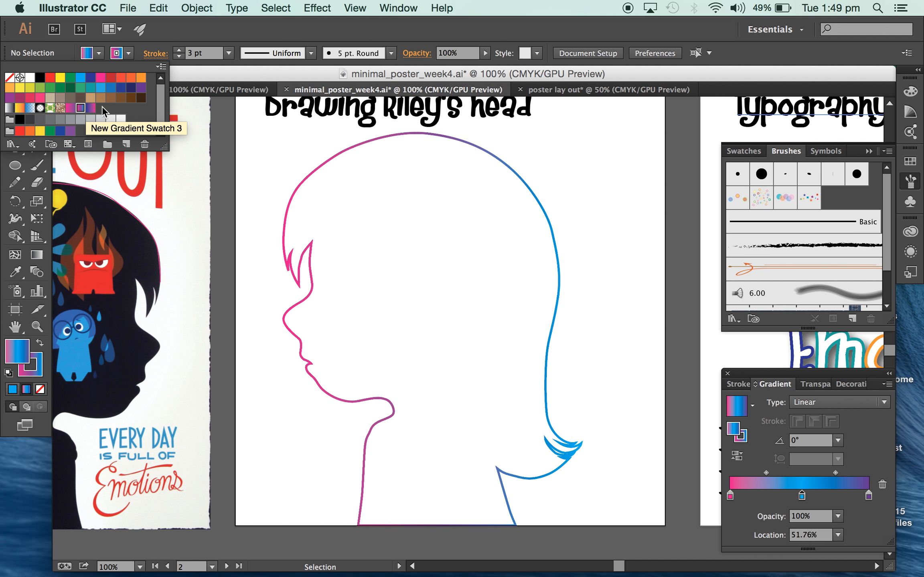
left_click(291, 144)
left_click(459, 238)
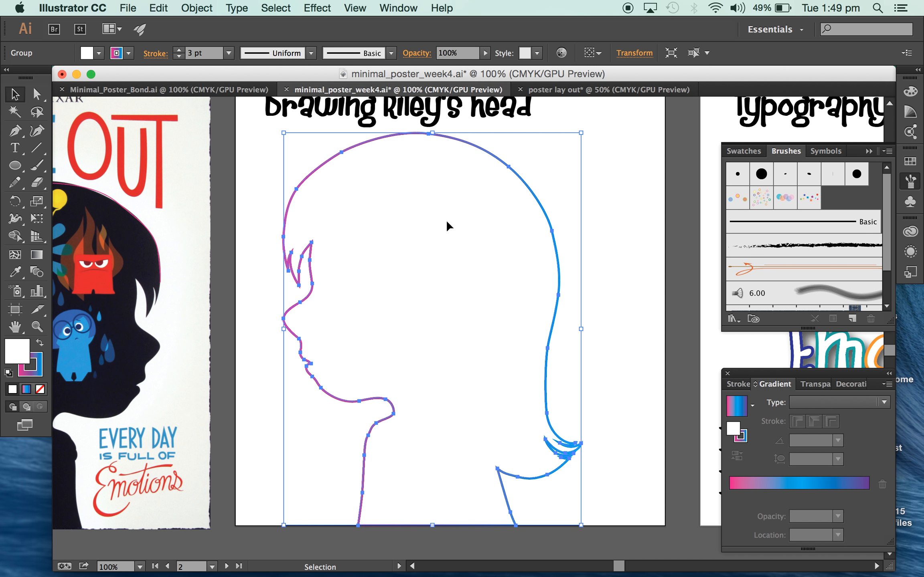
In the "poster lay out" document, place bokeh_bg1.png as the background, aligned to the upper-left corner of the large artboard.
left_click(563, 91)
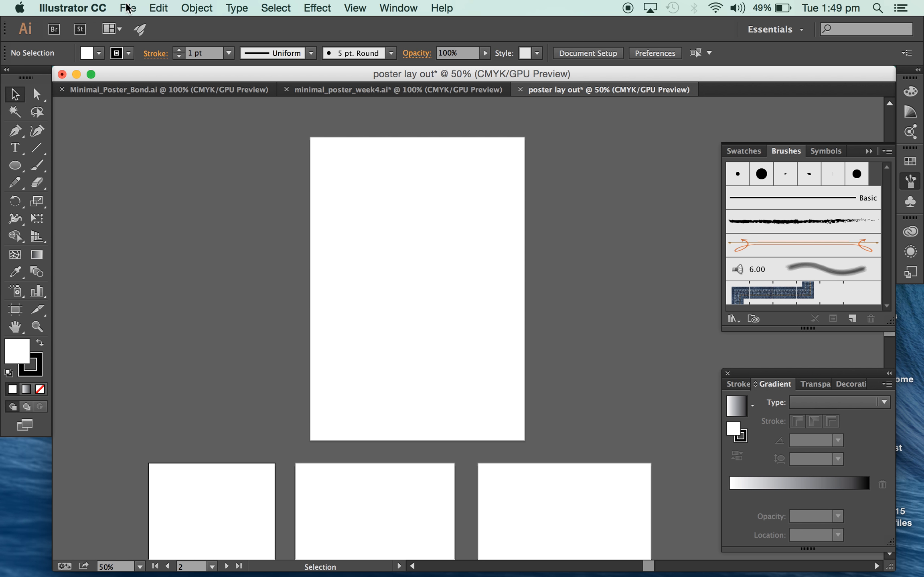
left_click(136, 11)
left_click(152, 236)
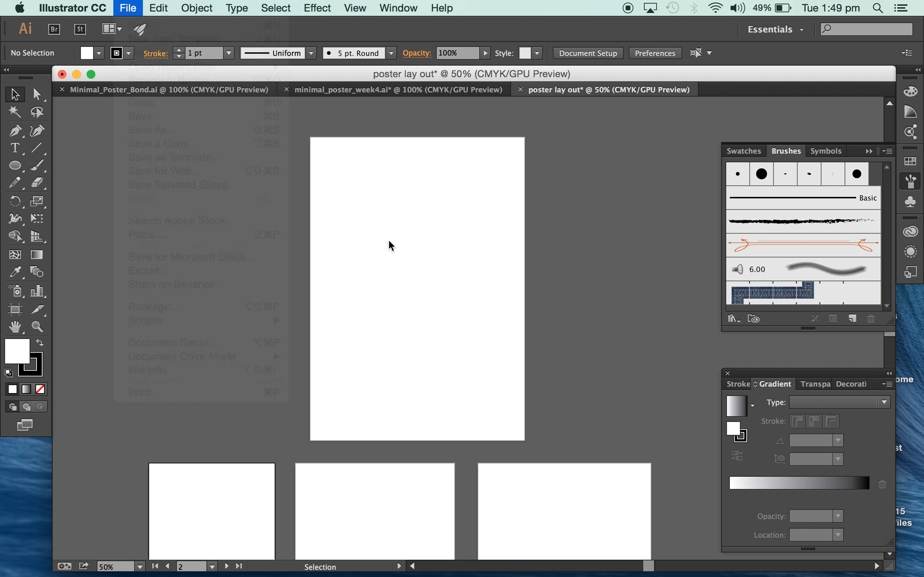
left_click(398, 140)
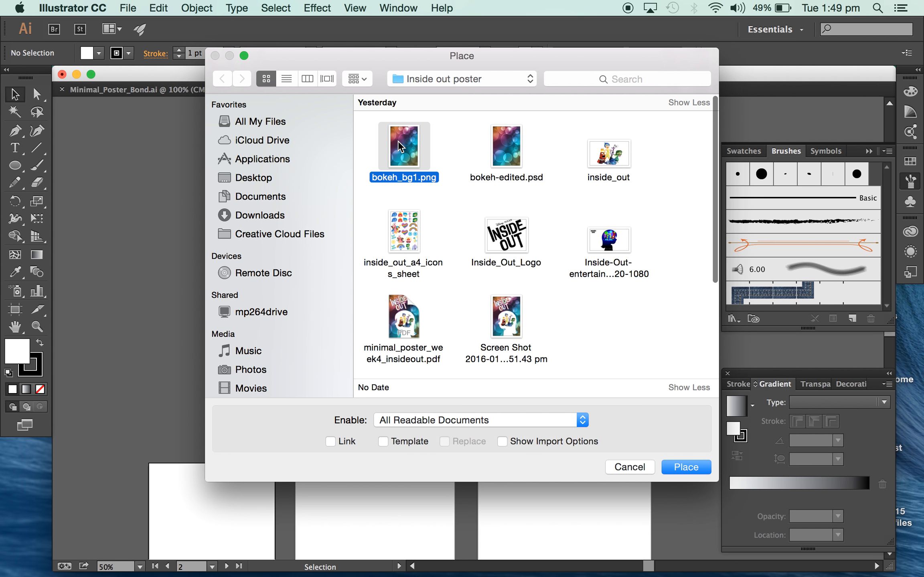
key("Return")
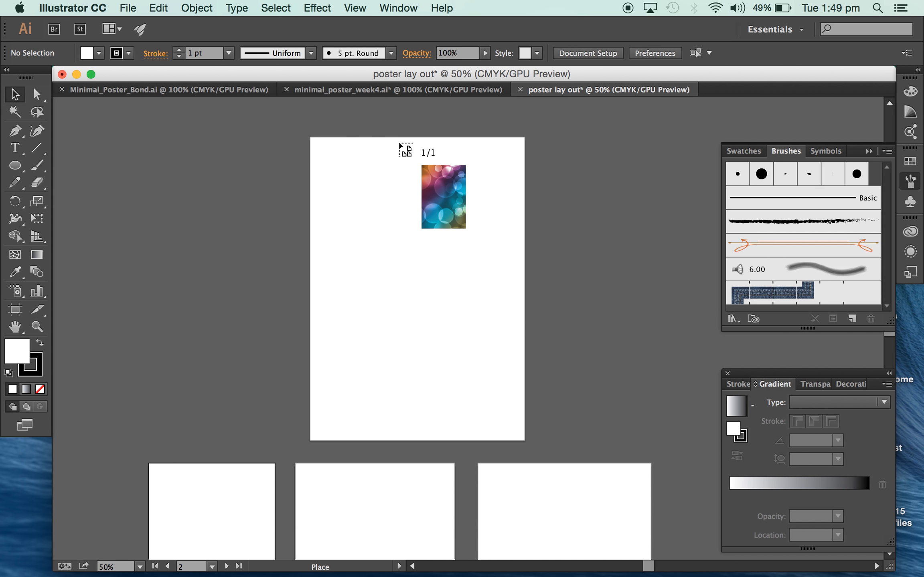
left_click(311, 137)
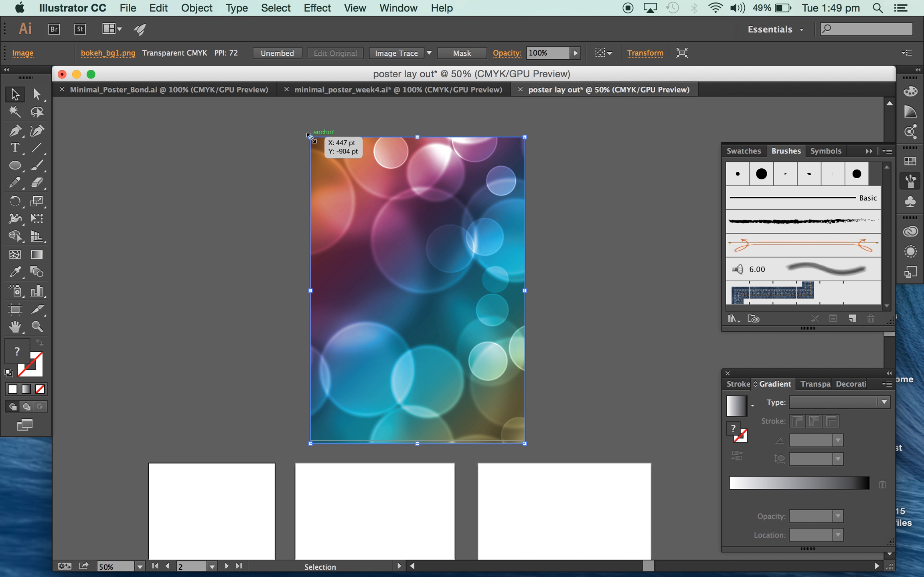
left_click(599, 278)
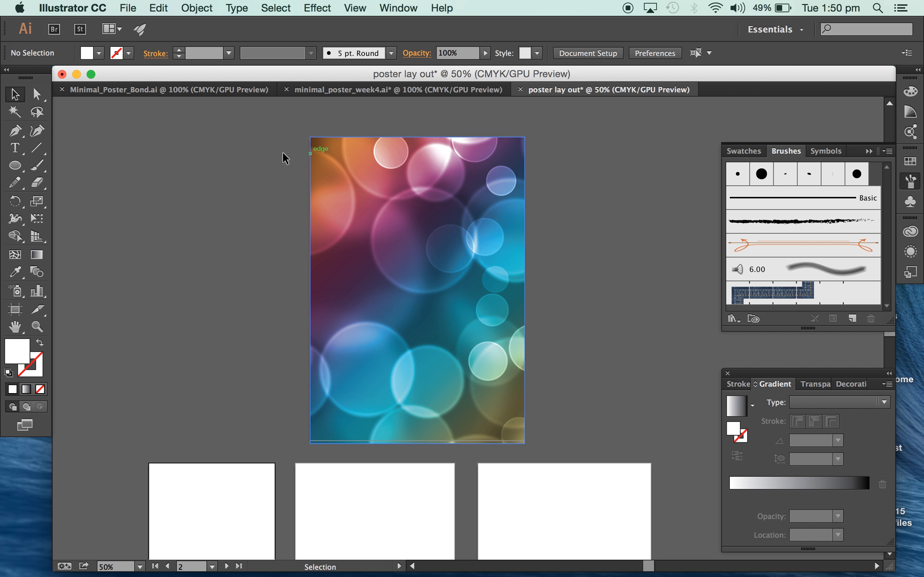
Copy the outlined head from minimal_poster_week4.ai into the poster layout and position it at the lower middle of the bokeh background.
key("super+equal")
scroll(249, 128, "up", 5)
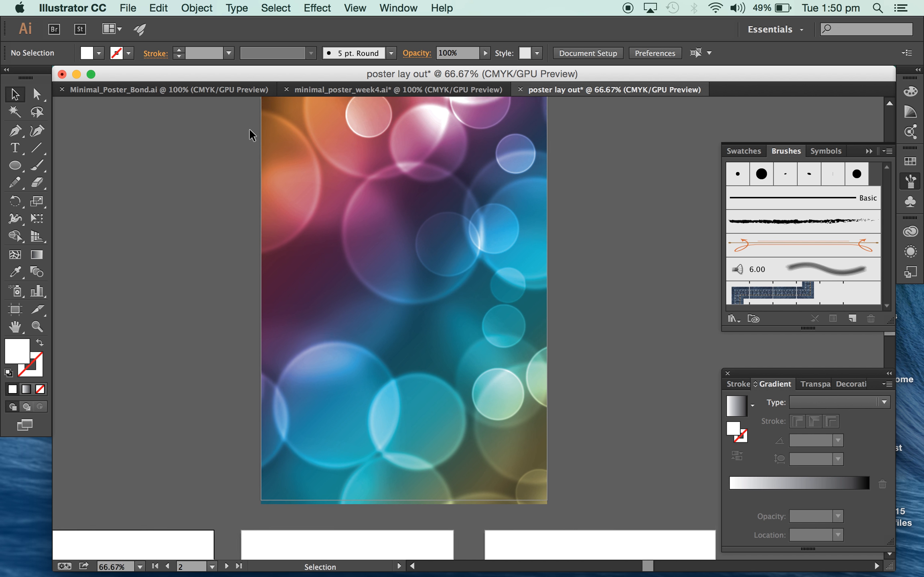
left_click(362, 84)
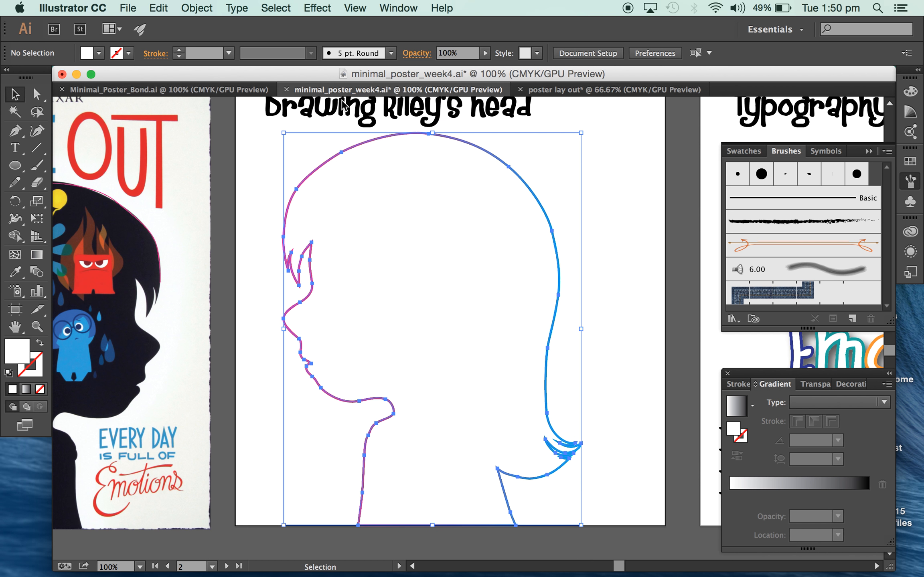
left_click(593, 90)
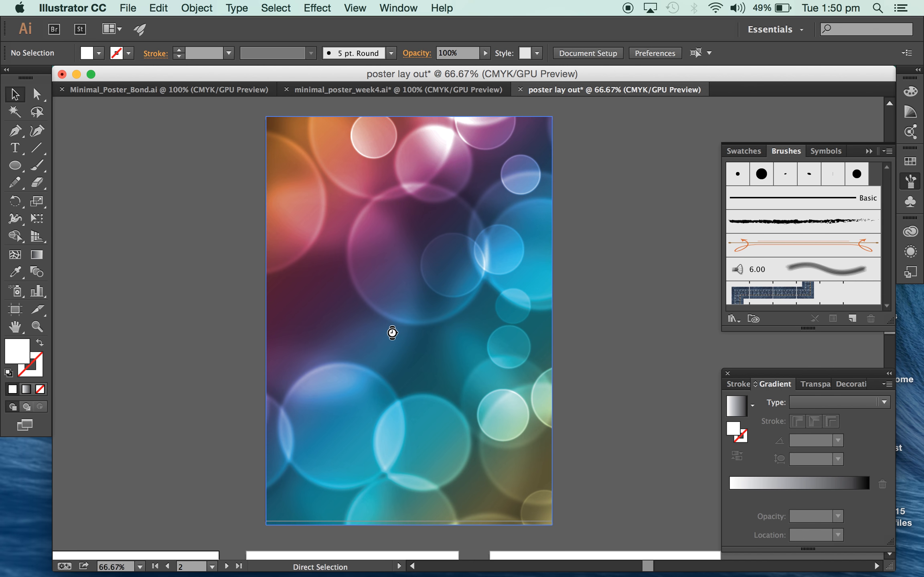
key("super+v")
left_click_drag(478, 304, 419, 365)
left_click_drag(506, 260, 520, 244)
key("super+z")
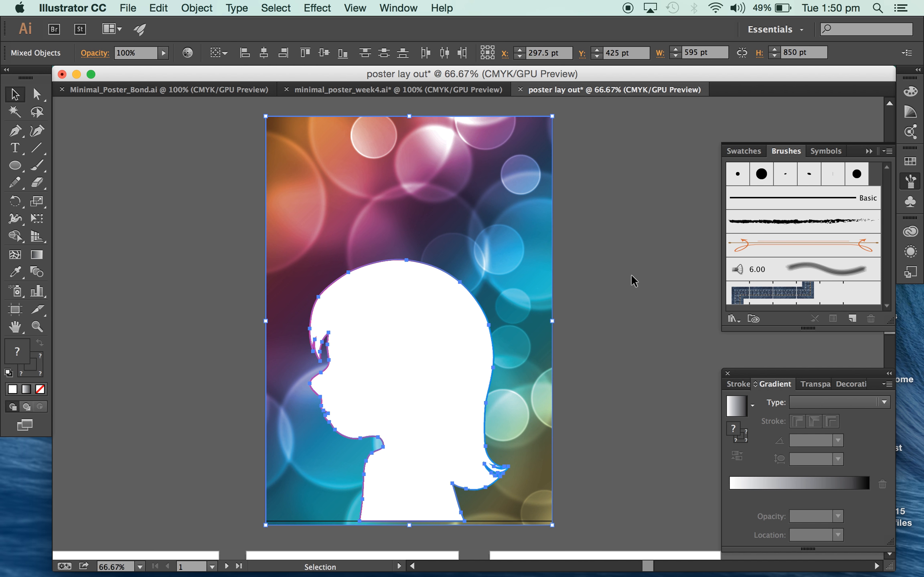
left_click(633, 277)
In minimal_poster_week4.ai, select the outlined word "Riley's" on the typography artboard with the Type tool.
left_click(411, 89)
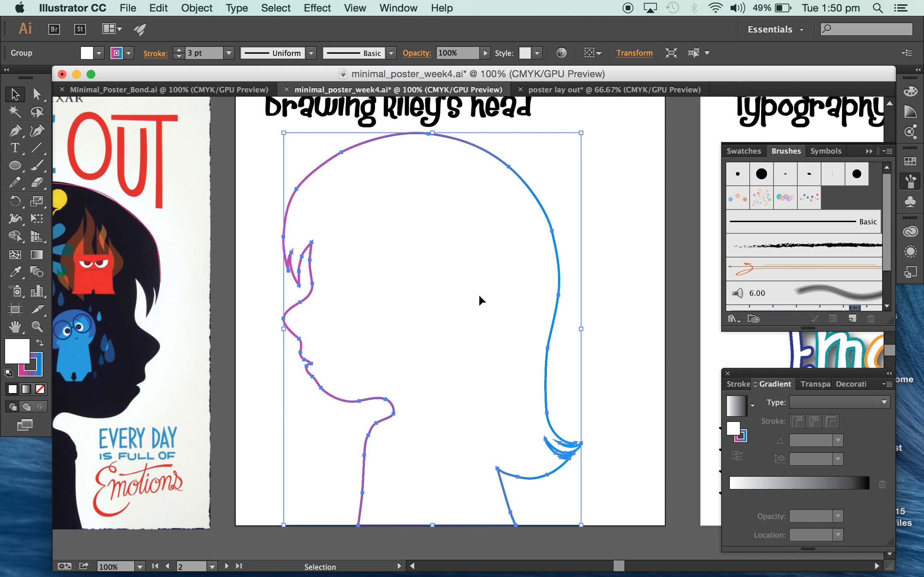
scroll(479, 296, "right", 15)
scroll(478, 294, "up", 1)
scroll(478, 294, "left", 1)
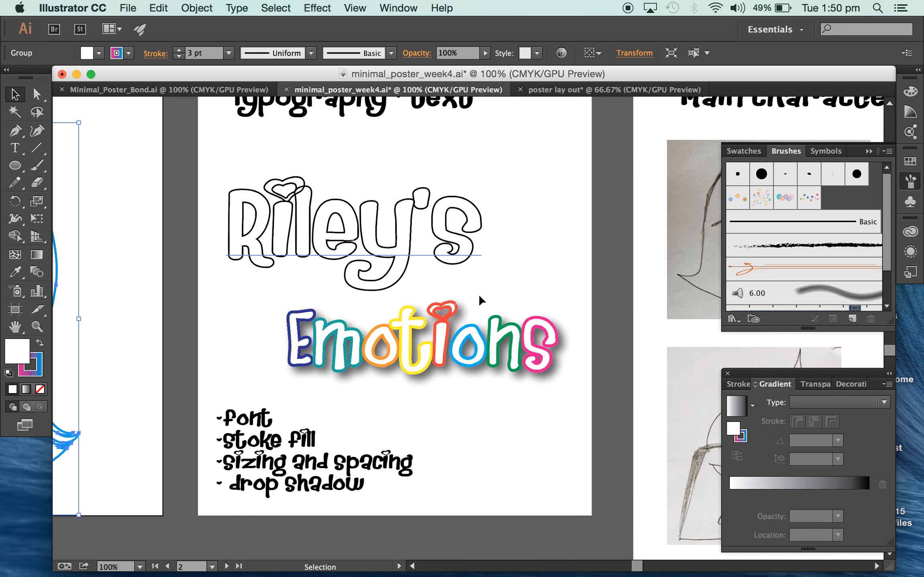
left_click(18, 151)
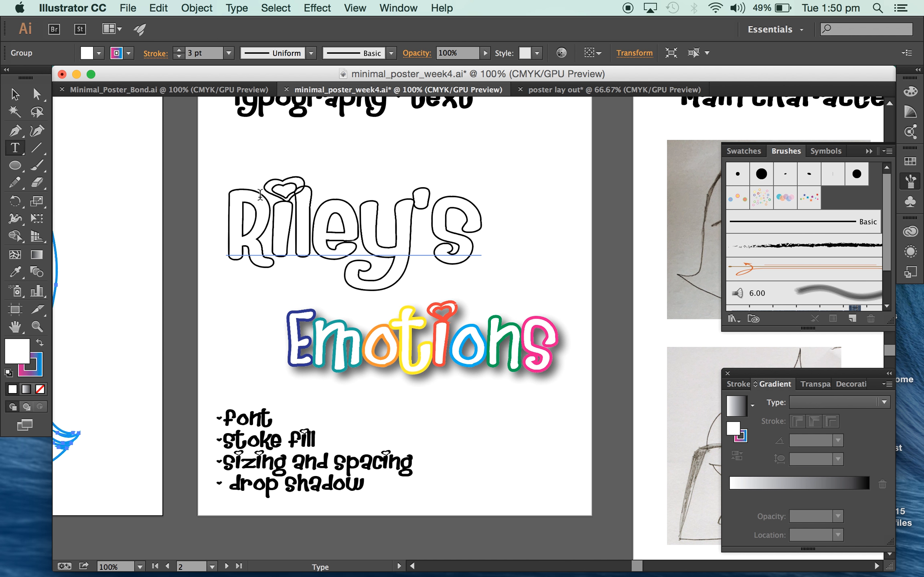
left_click(500, 245)
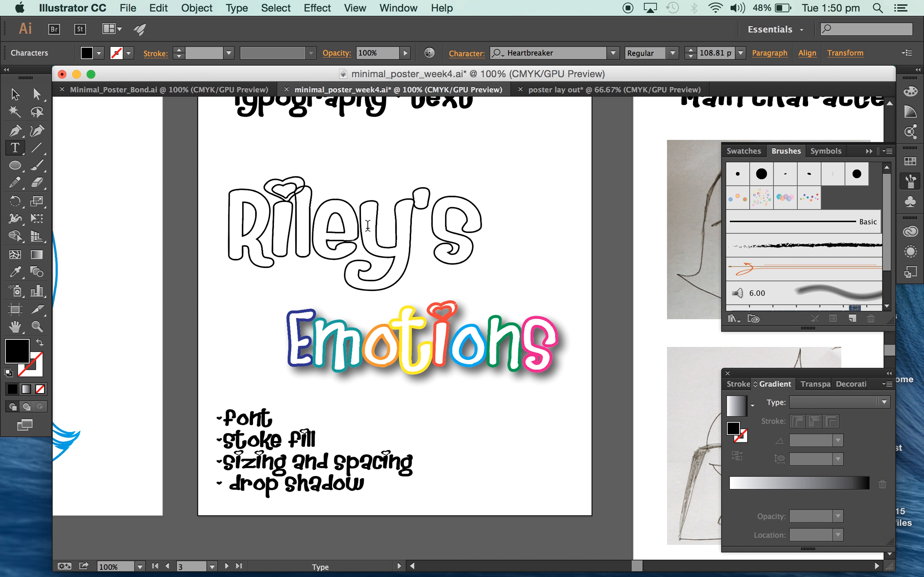
mouse_move(241, 217)
left_mouse_down()
mouse_move(335, 213)
mouse_move(511, 238)
left_mouse_up()
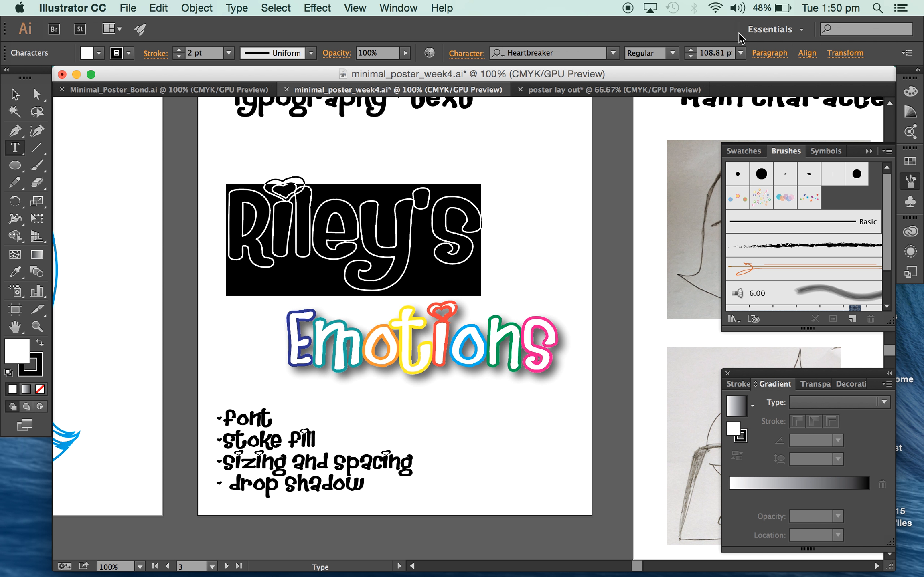
Look at the font and font size choices for the selected "Riley's" text.
left_click(614, 52)
left_click(613, 52)
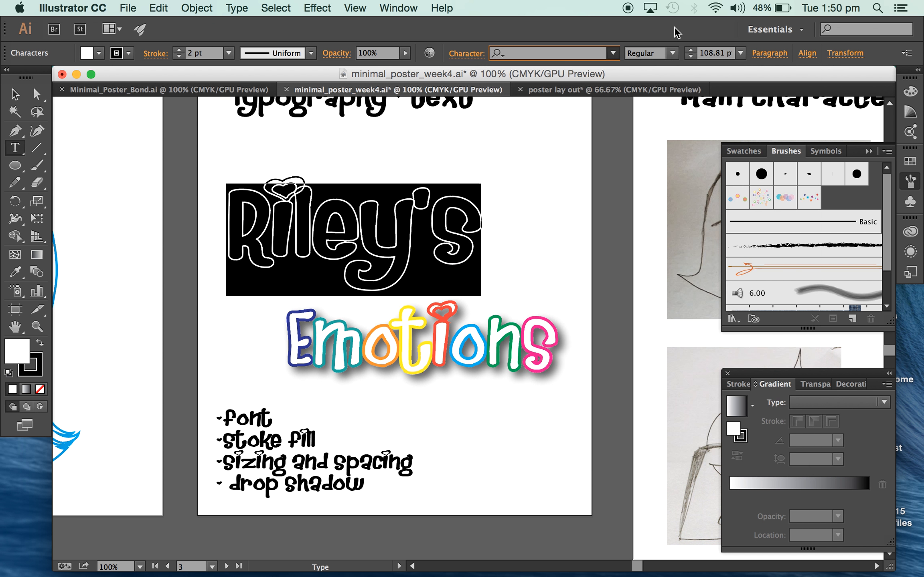
left_click(740, 52)
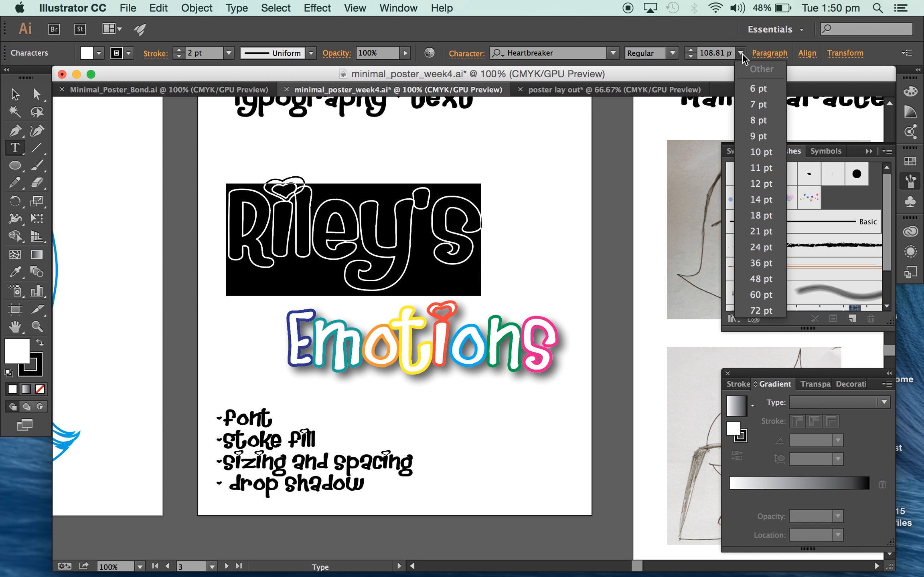
left_click(688, 33)
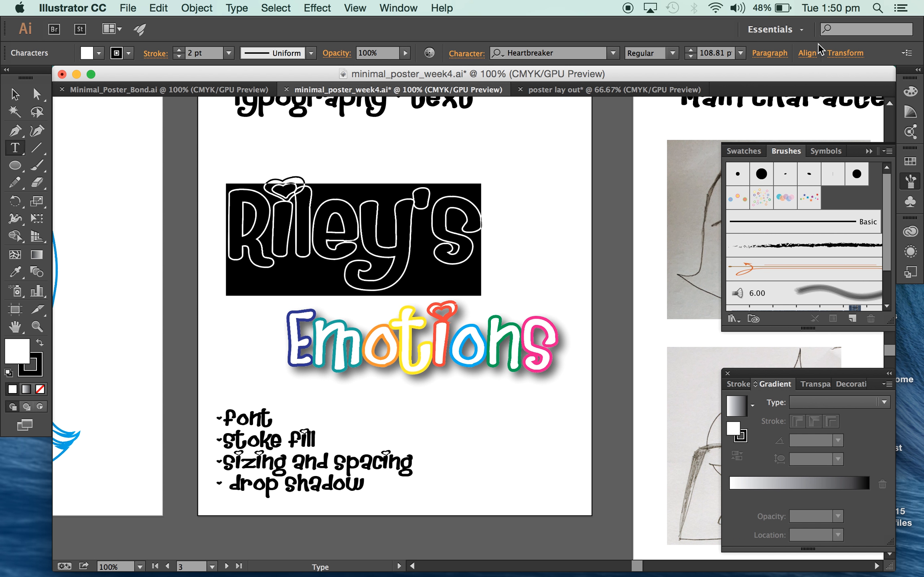
Set the horizontal scale of the "Riley's" text to 151%.
left_click(467, 54)
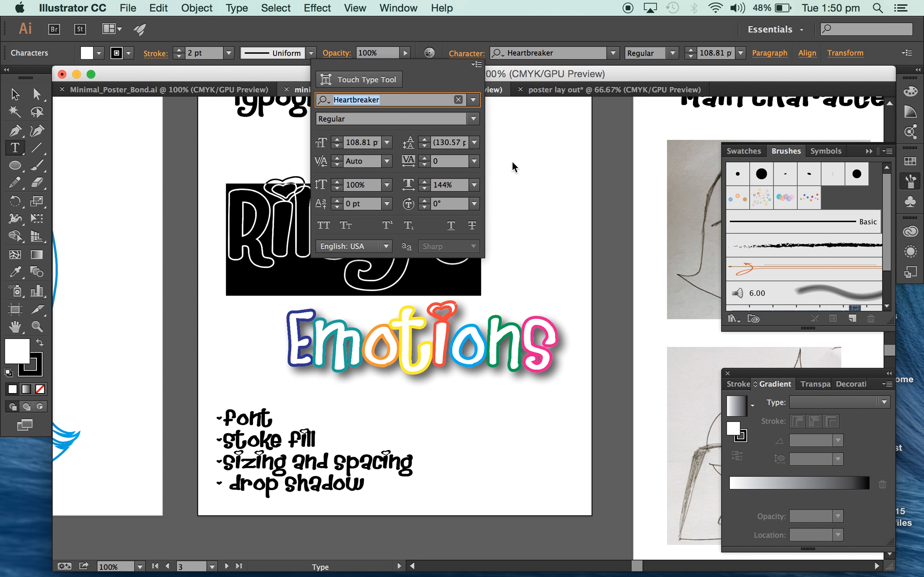
left_click(424, 182)
left_click(424, 182)
left_click(423, 182)
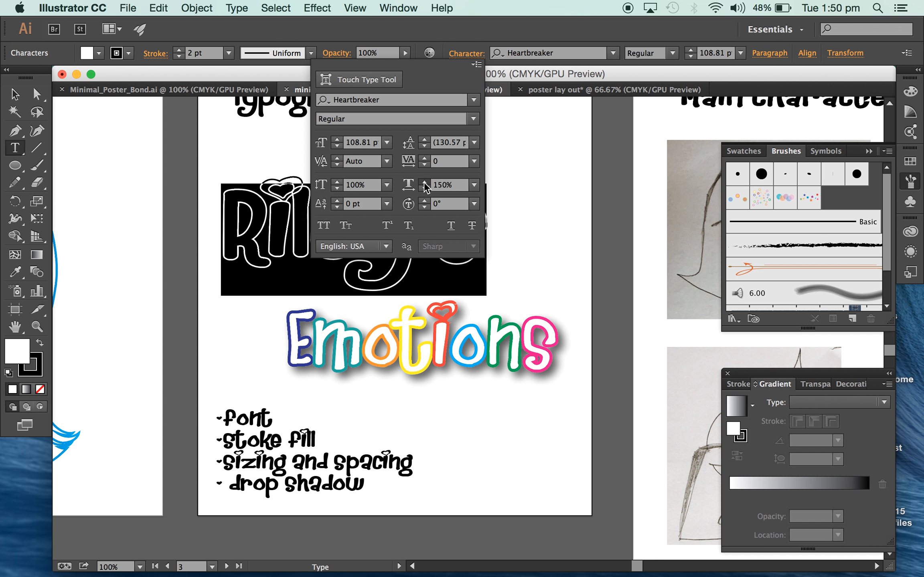
left_click(424, 182)
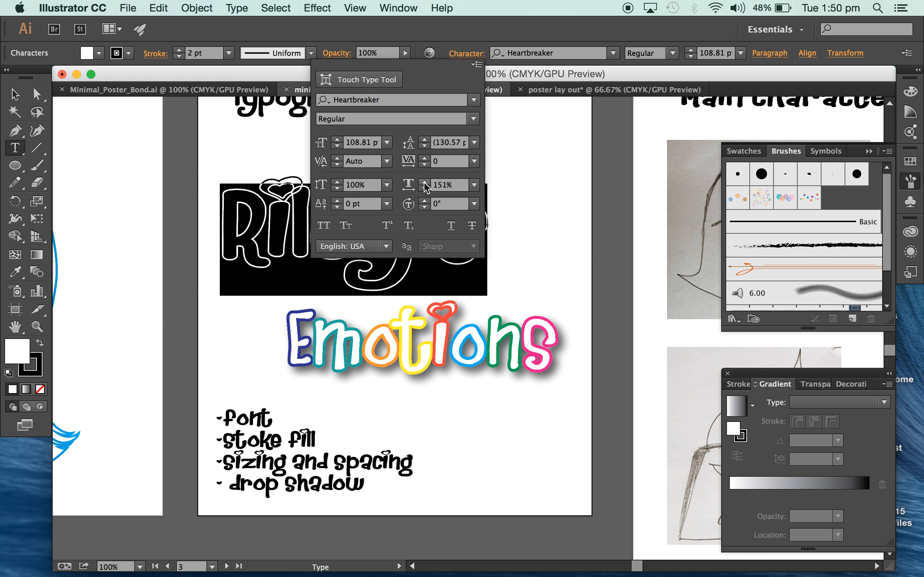
left_click(343, 36)
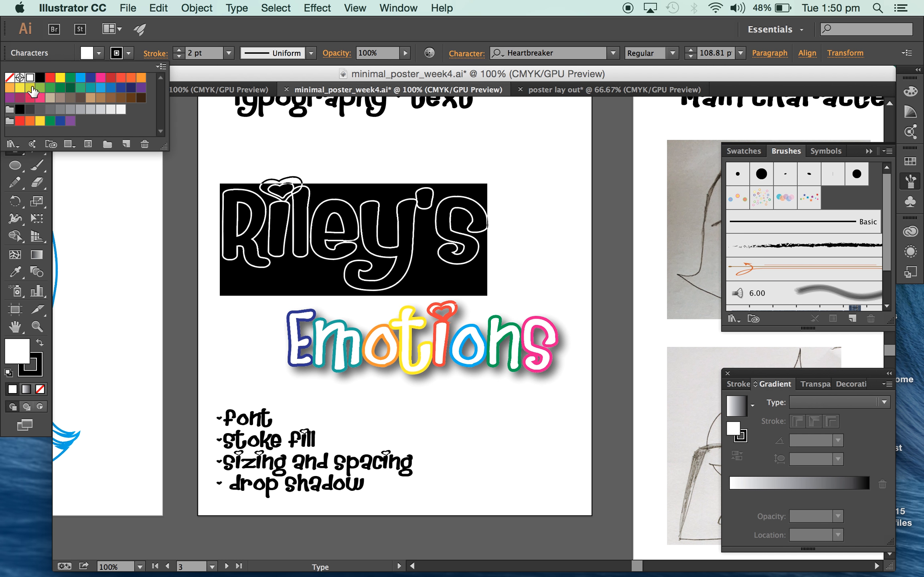
left_click(166, 33)
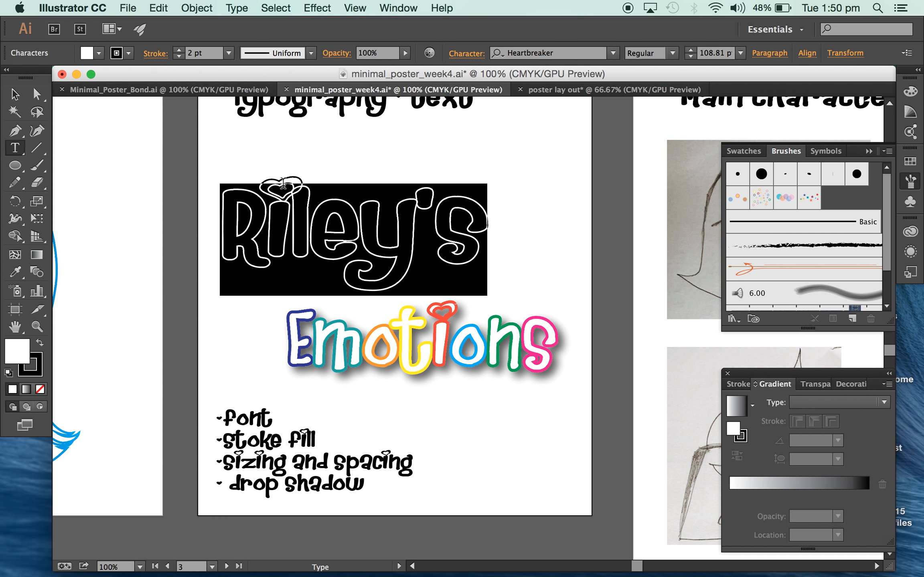
Give the letter "R" in the outlined word "Riley's" a pink stroke.
left_click(266, 216)
left_click_drag(262, 231, 232, 232)
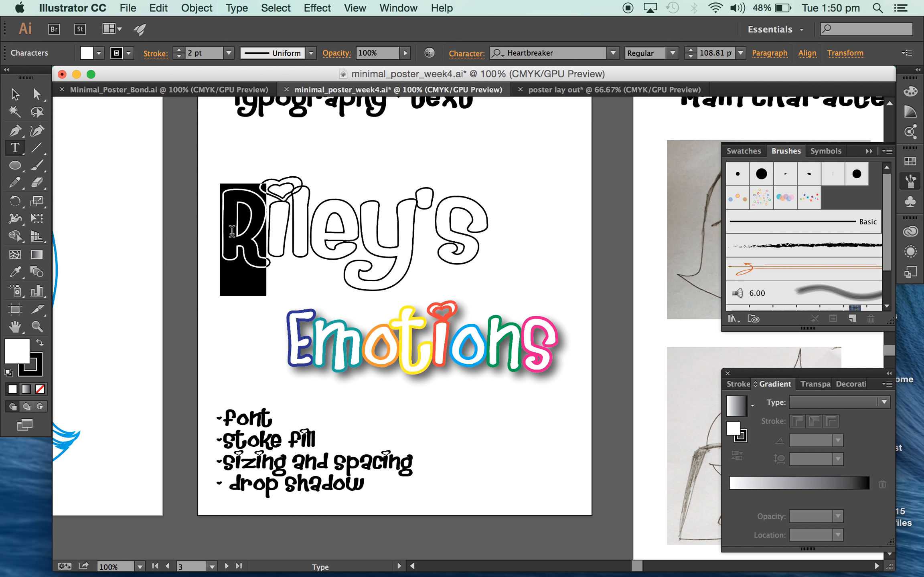
left_click(129, 53)
left_click(102, 86)
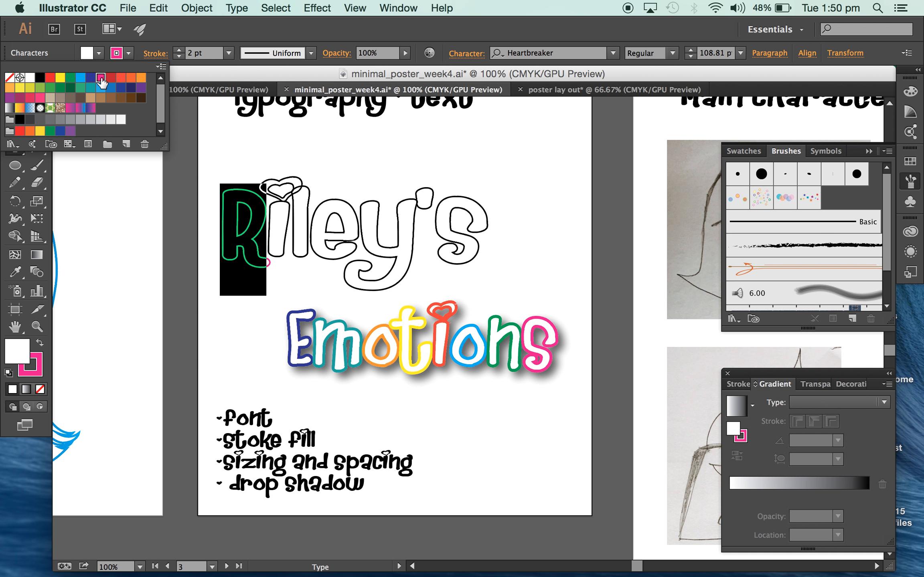
Give the letter "i" in the outlined word "Riley's" a light blue stroke.
left_click_drag(290, 232, 267, 232)
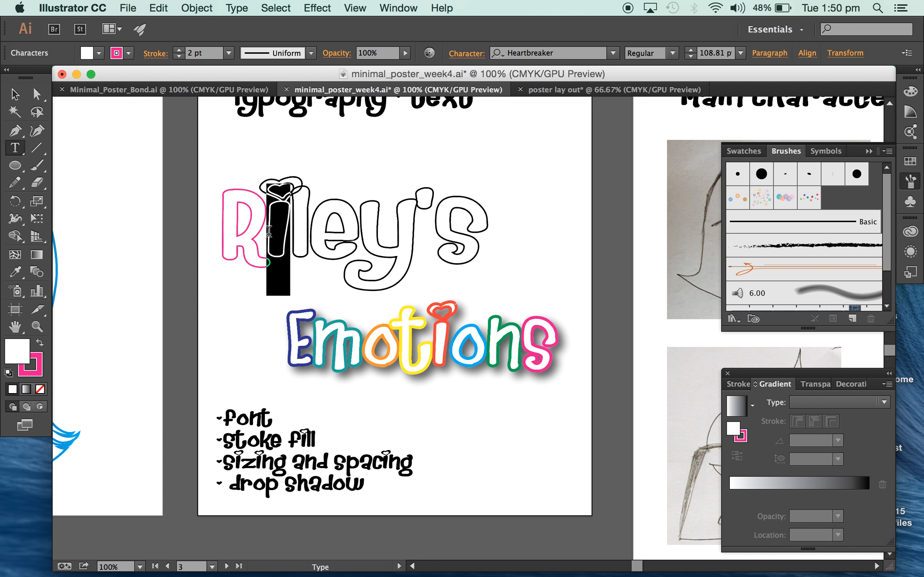
left_click(129, 53)
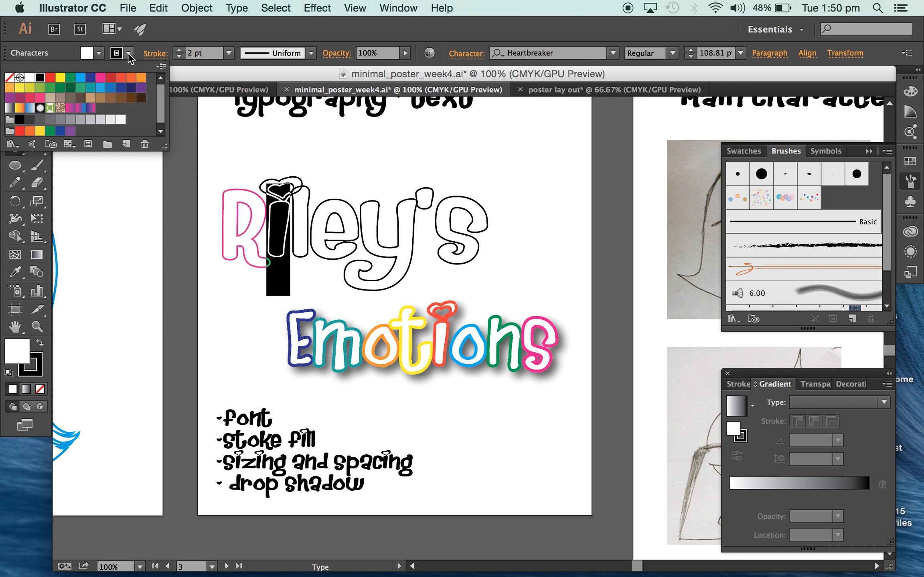
left_click(83, 77)
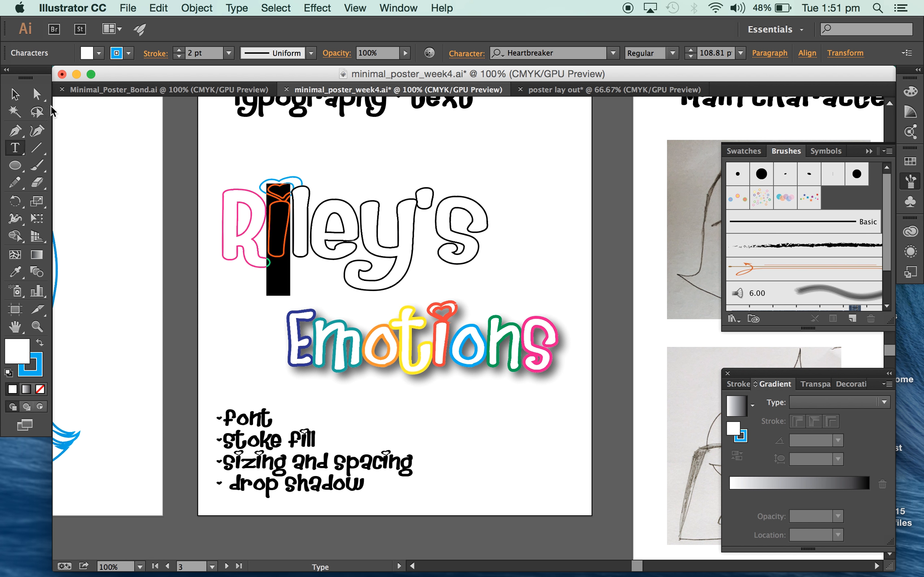
key("Escape")
Thicken the pink stroke of the letter "R" and finish editing the "Riley's" text.
left_click(266, 227)
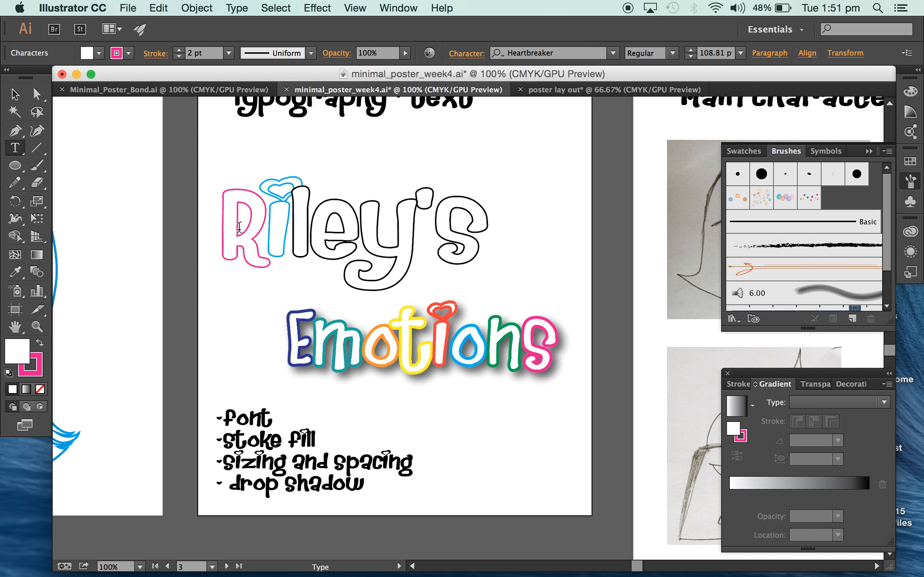
left_click_drag(239, 227, 215, 227)
left_click(179, 50)
left_click(179, 50)
left_click(179, 50)
left_click(14, 93)
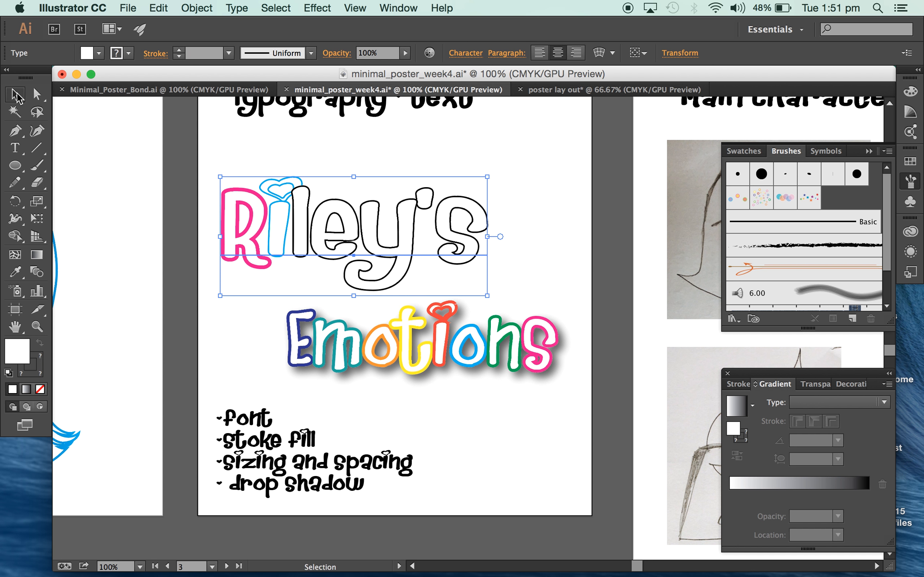
Add a drop shadow to the "Riley's" text with Multiply mode, 66% opacity, 7 pt X and Y offsets and 5.67 pt blur.
left_click(549, 295)
left_click(444, 350)
left_click(401, 221)
left_click(407, 222)
left_click(317, 8)
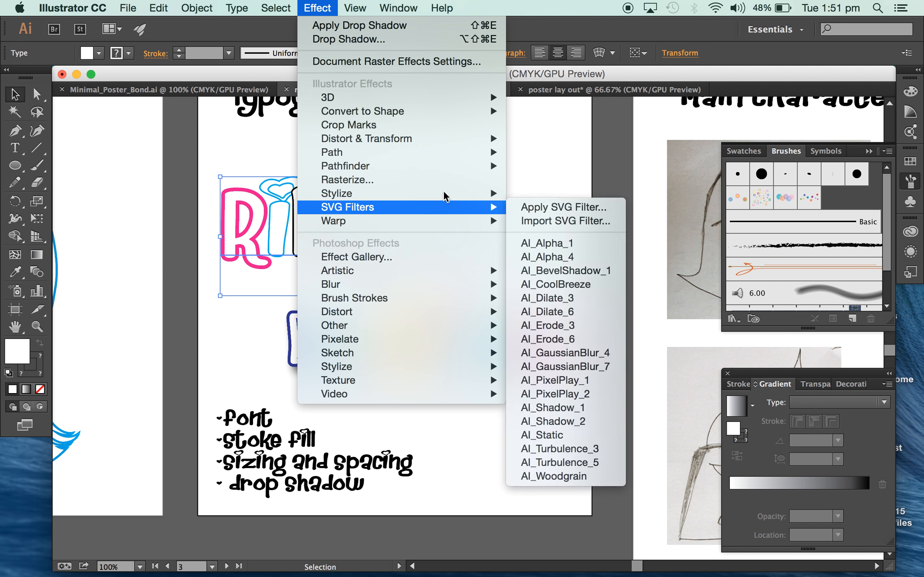
mouse_move(444, 193)
left_click(573, 191)
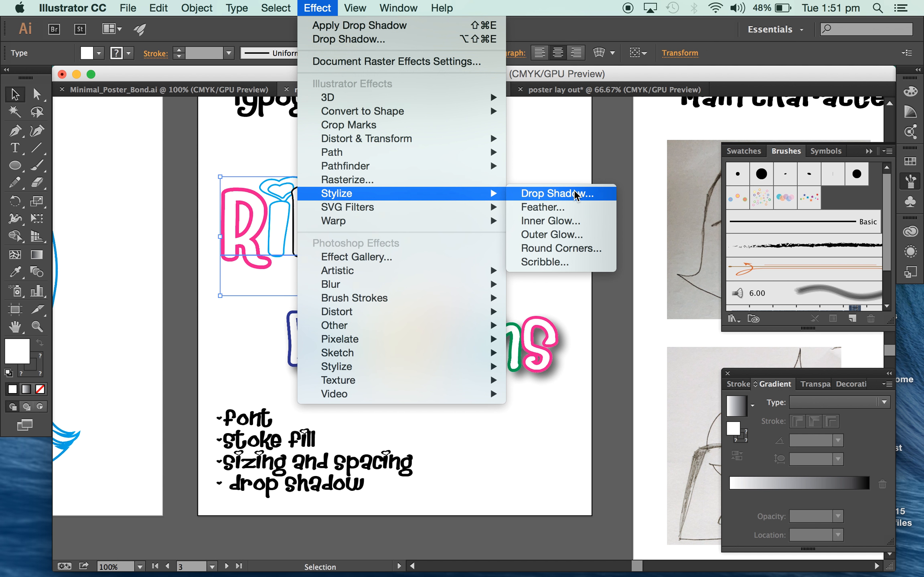
left_click(590, 405)
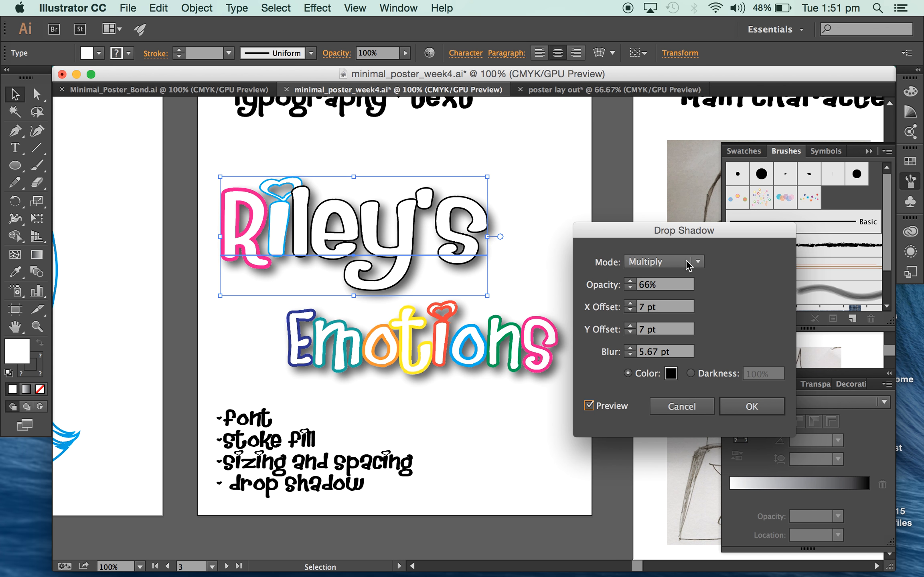
left_click(753, 407)
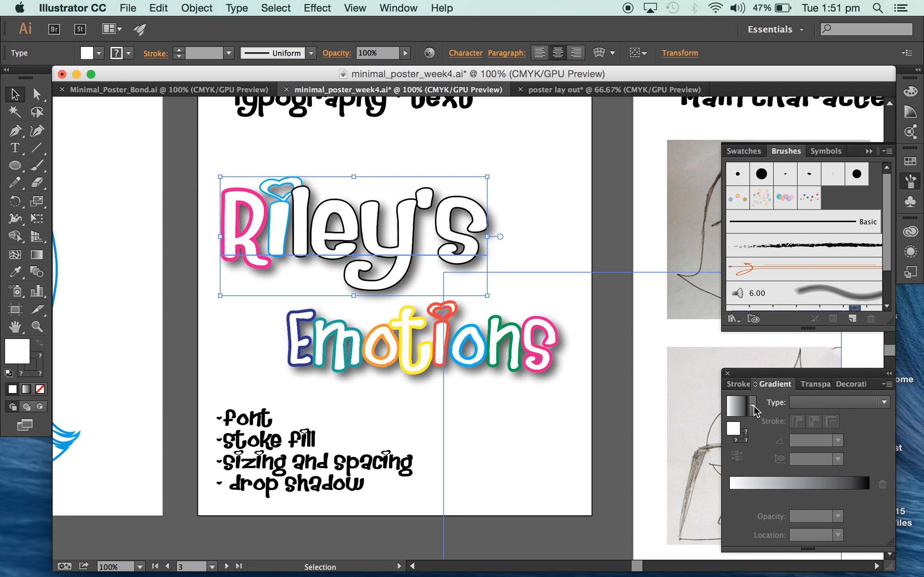
Copy the finished "Riley's Emotions" title from the poster artboard into the poster lay out document and position it above the head.
scroll(556, 254, "up", 15)
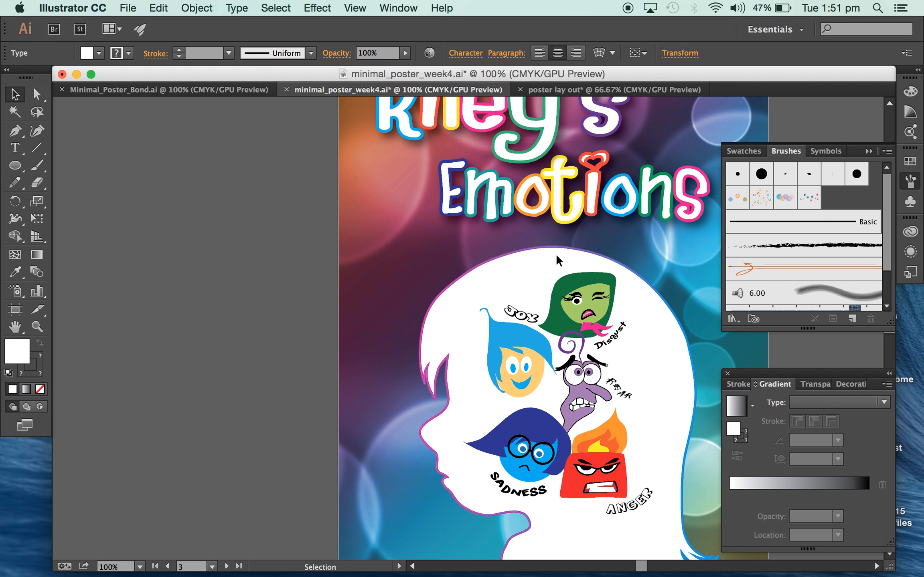
scroll(556, 254, "right", 5)
scroll(556, 255, "down", 6)
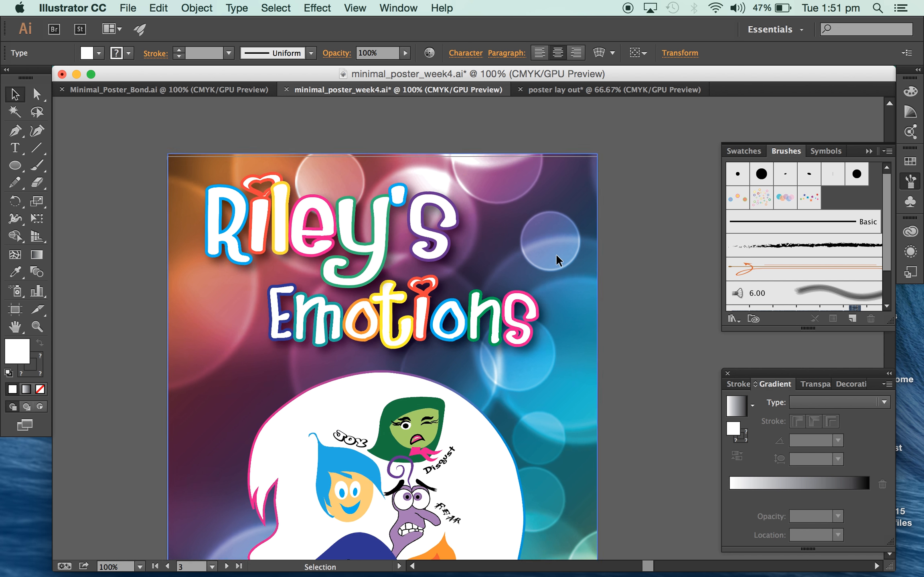
left_click(442, 226)
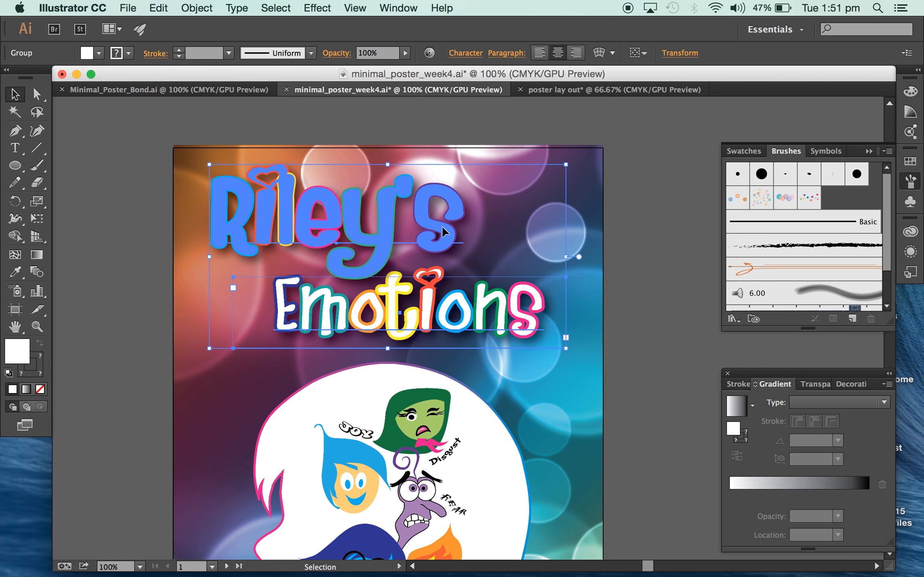
left_click(547, 90)
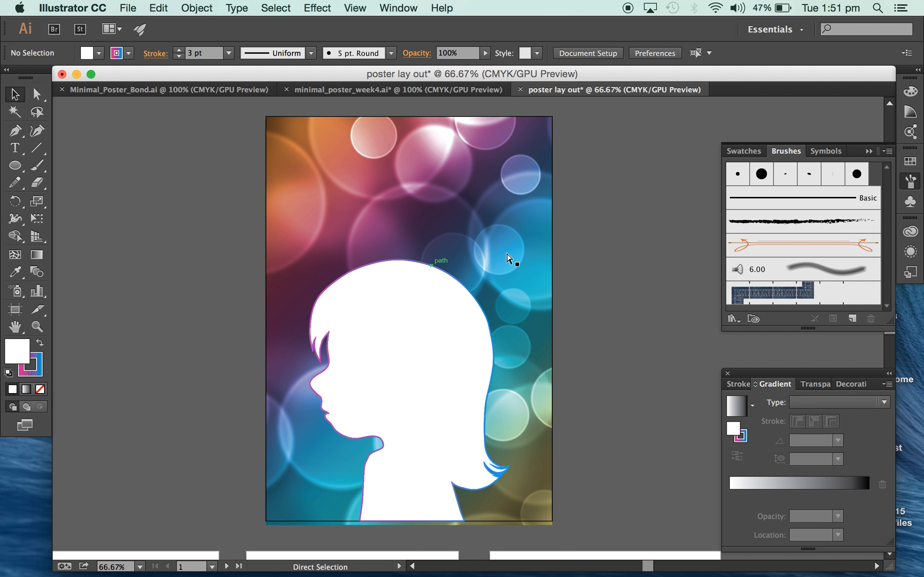
key("ctrl+v")
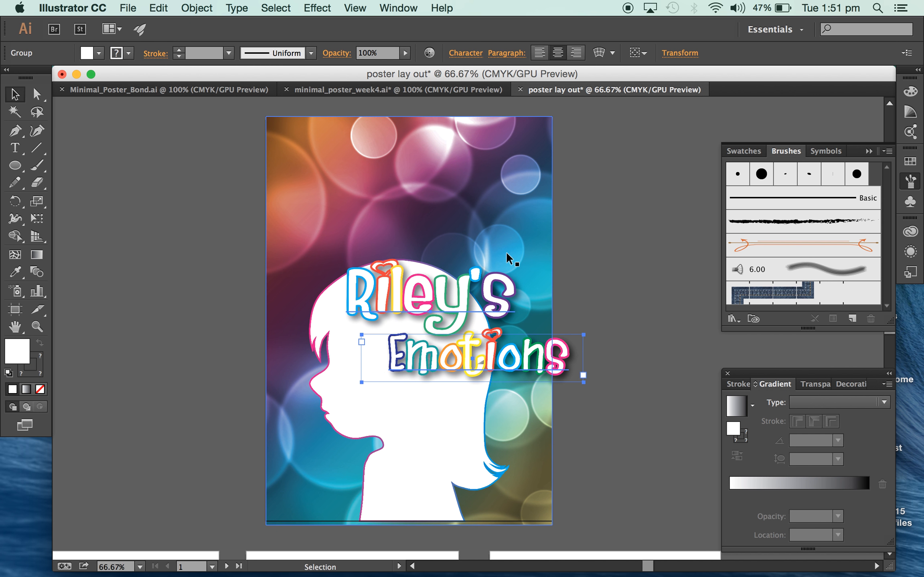
left_click_drag(502, 281, 444, 154)
left_click(239, 159)
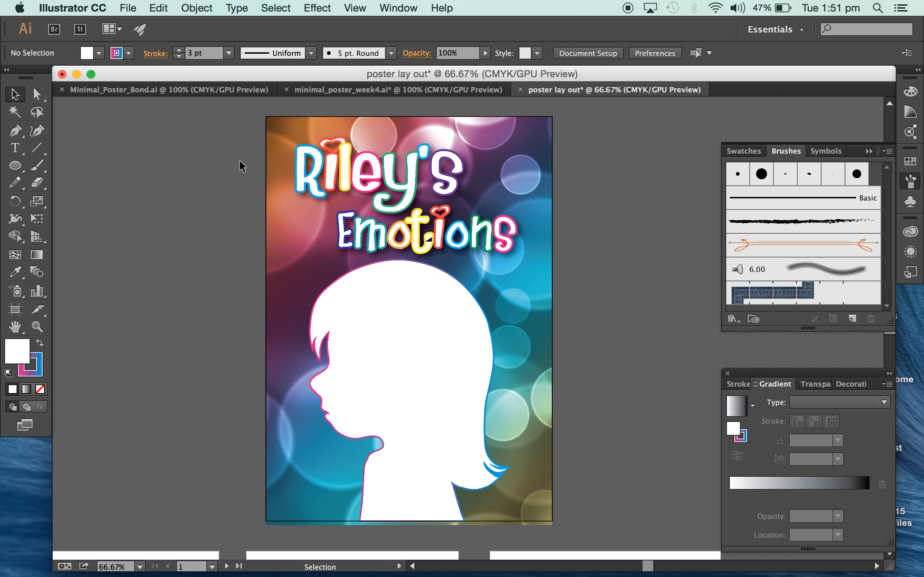
In minimal_poster_week4.ai, look over the finished poster, the main characters artboard with its sketches and drawings, and the artboard for importing sketches.
left_click(419, 90)
scroll(529, 360, "down", 5)
scroll(529, 362, "down", 10)
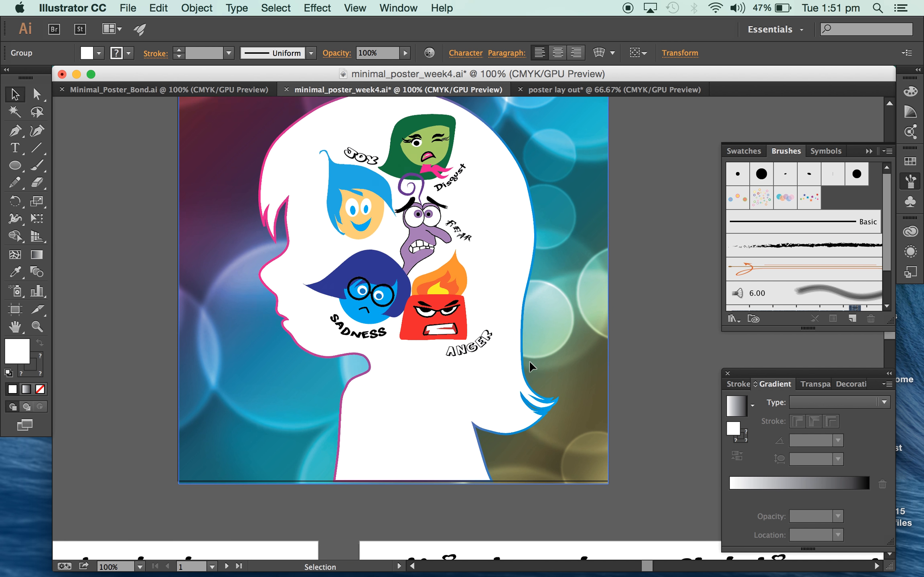
key("super+minus")
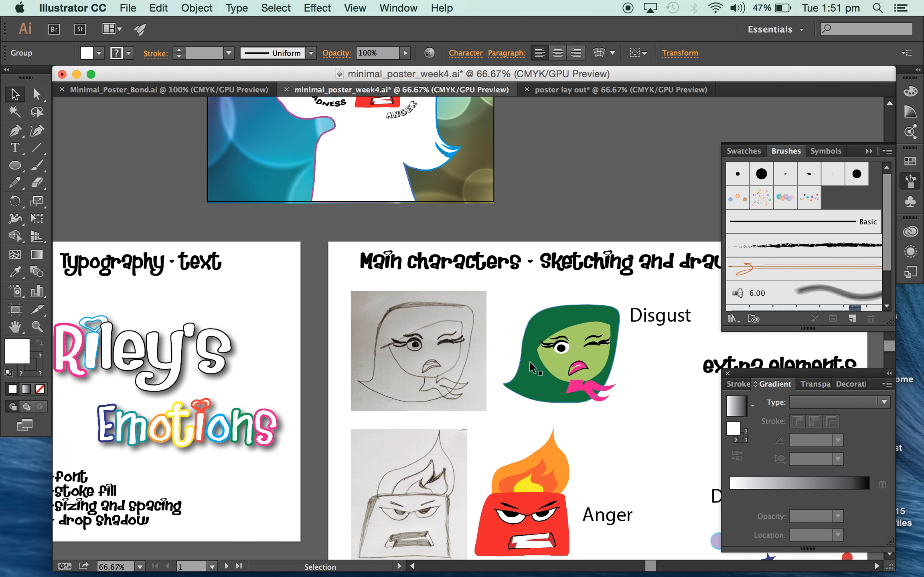
scroll(530, 363, "right", 6)
scroll(530, 363, "down", 5)
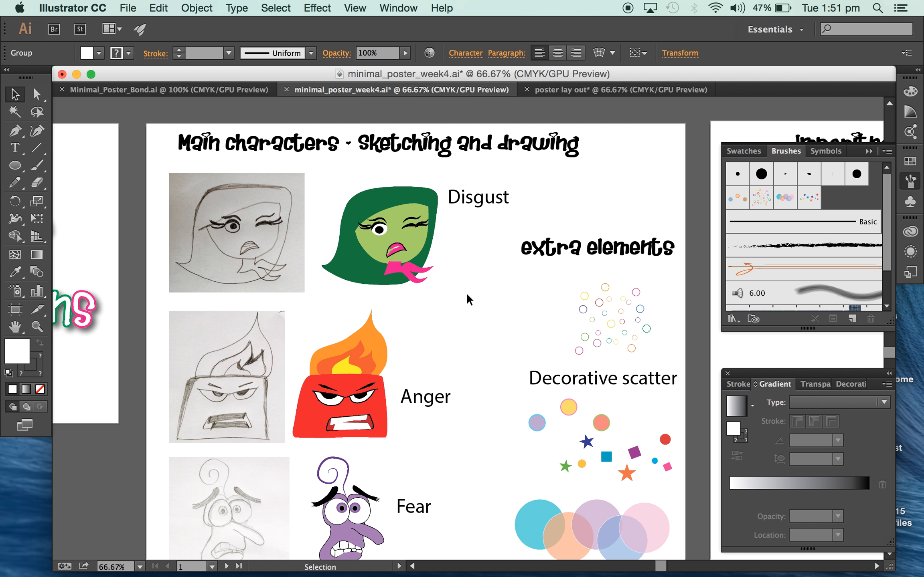
scroll(531, 319, "right", 6)
scroll(531, 318, "up", 2)
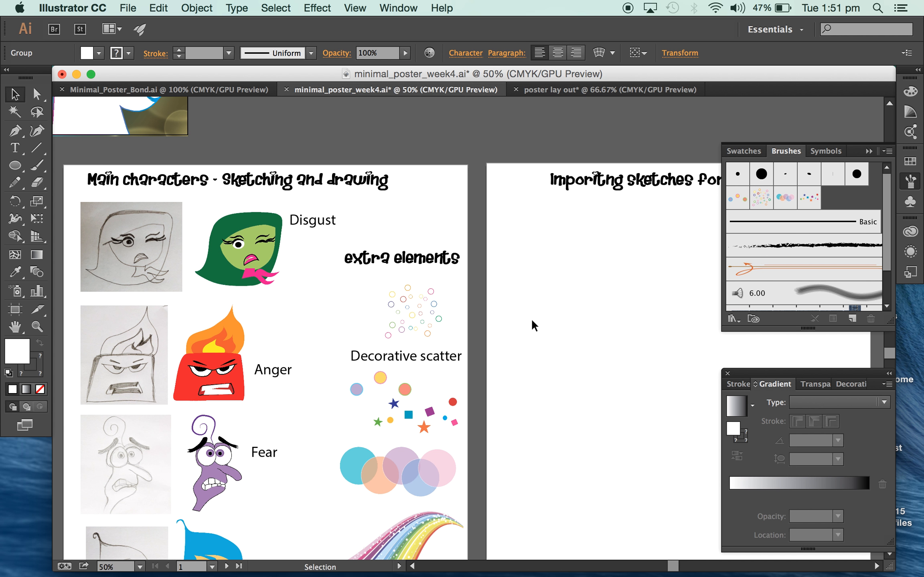
scroll(532, 321, "right", 5)
scroll(532, 321, "down", 1)
key("super+minus")
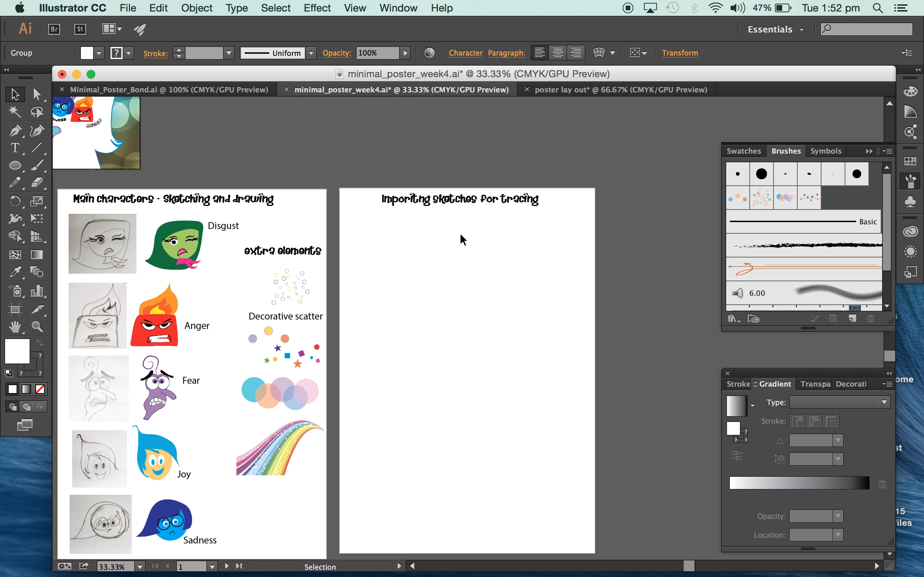
Place the sketch photo FullSizeRender.jpg on the empty artboard for importing sketches, below its heading.
left_click(121, 9)
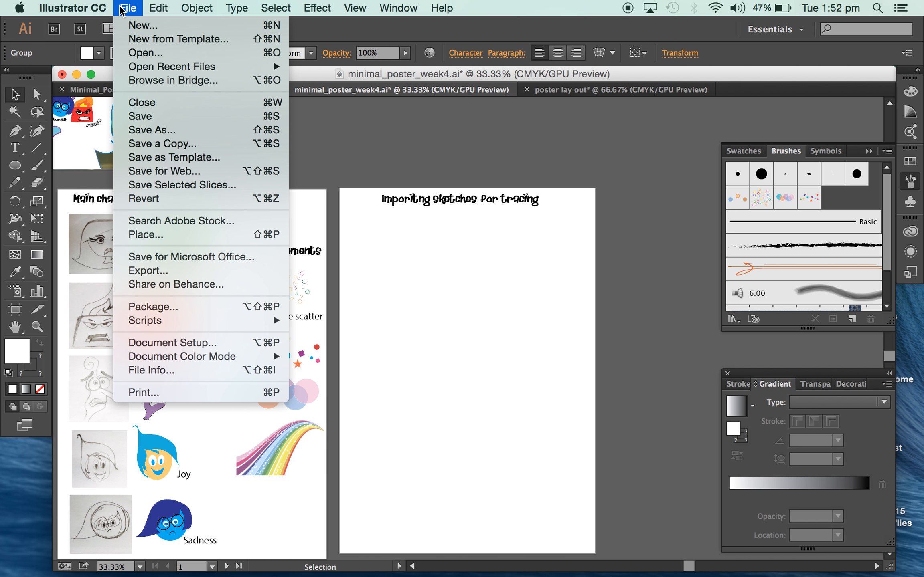
left_click(146, 234)
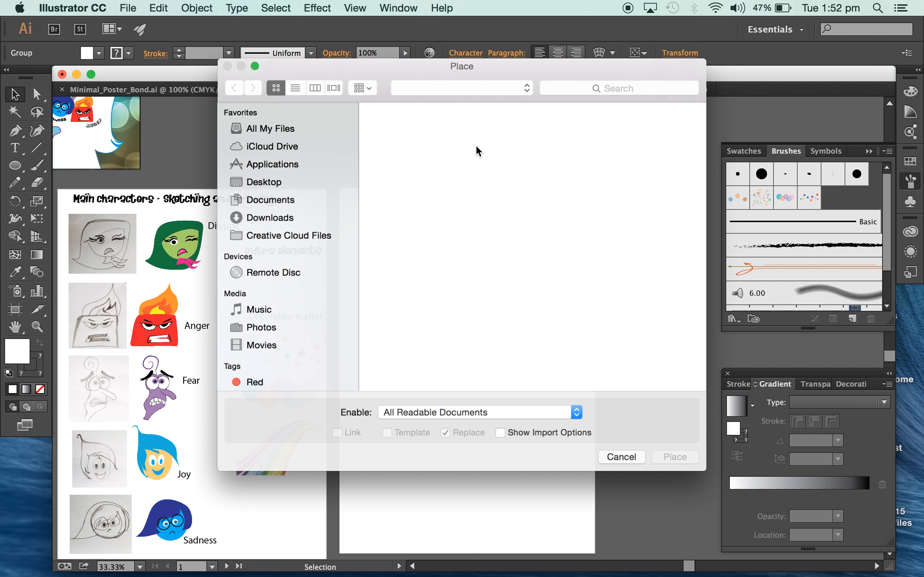
scroll(557, 252, "down", 5)
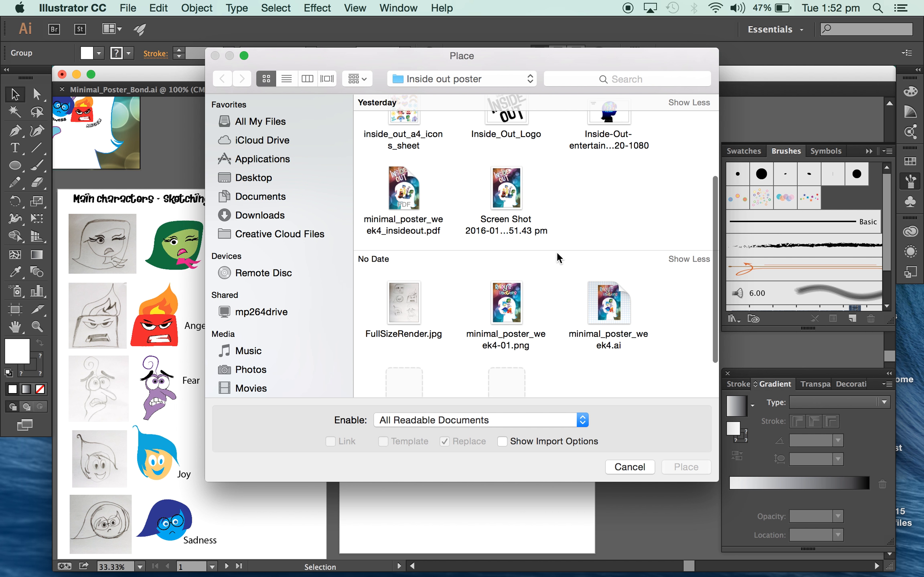
left_click(418, 290)
left_click(682, 466)
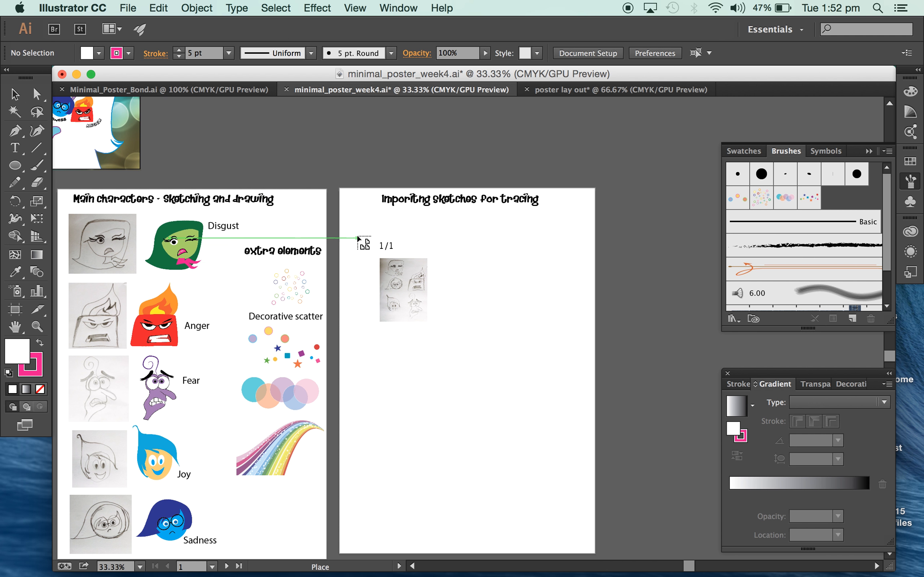
left_click(348, 217)
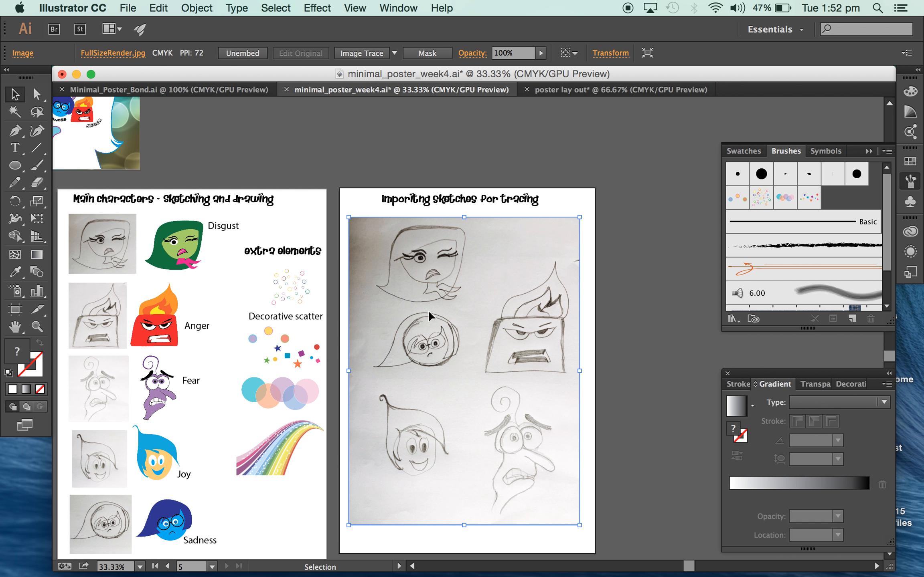
Crop the placed photo with a clipping mask to the Disgust sketch, about 429 by 389 pt, and move it to the artboard's upper left.
left_click(125, 6)
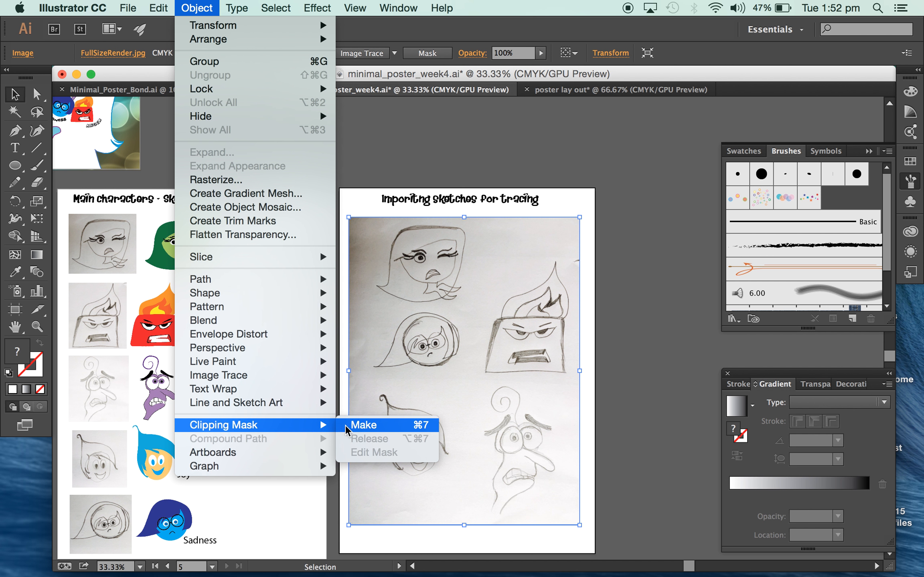
left_click(359, 426)
left_click_drag(465, 524, 489, 312)
left_click_drag(580, 265, 475, 264)
left_click_drag(349, 266, 372, 264)
left_click(519, 286)
mouse_move(457, 242)
left_mouse_down()
mouse_move(425, 241)
mouse_move(441, 238)
left_mouse_up()
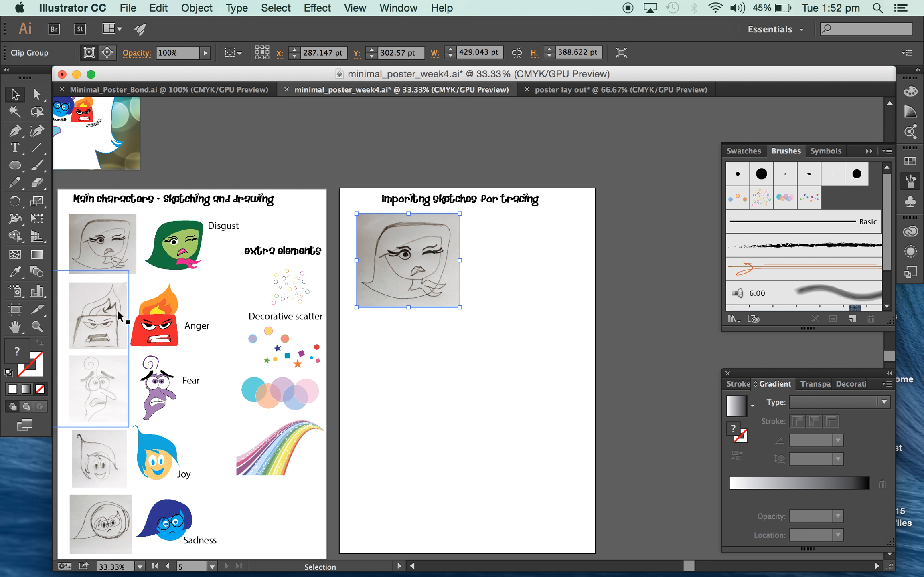
left_click(464, 333)
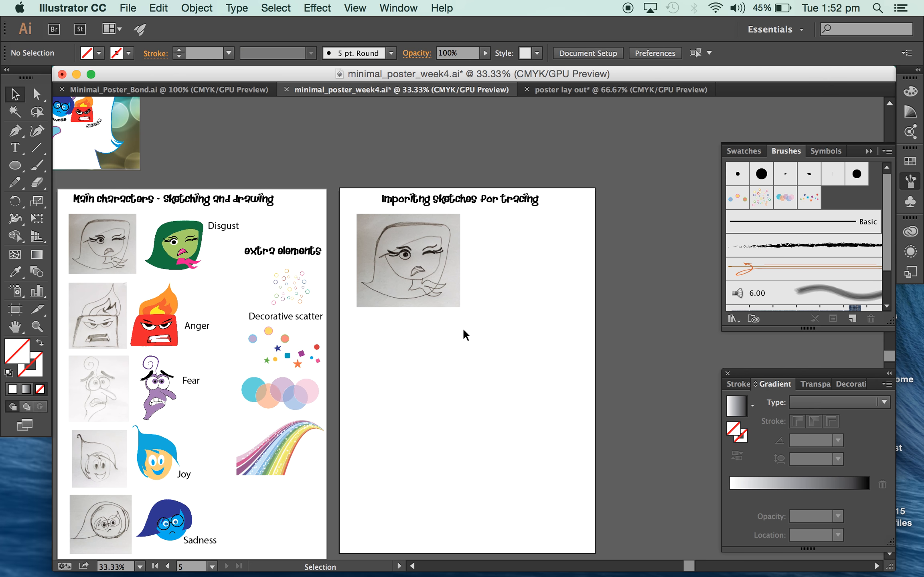
Trace the outer hair outline of the cropped Disgust sketch with the Pen tool as a closed curved path.
key("super+equal")
key("super+equal")
scroll(463, 328, "up", 4)
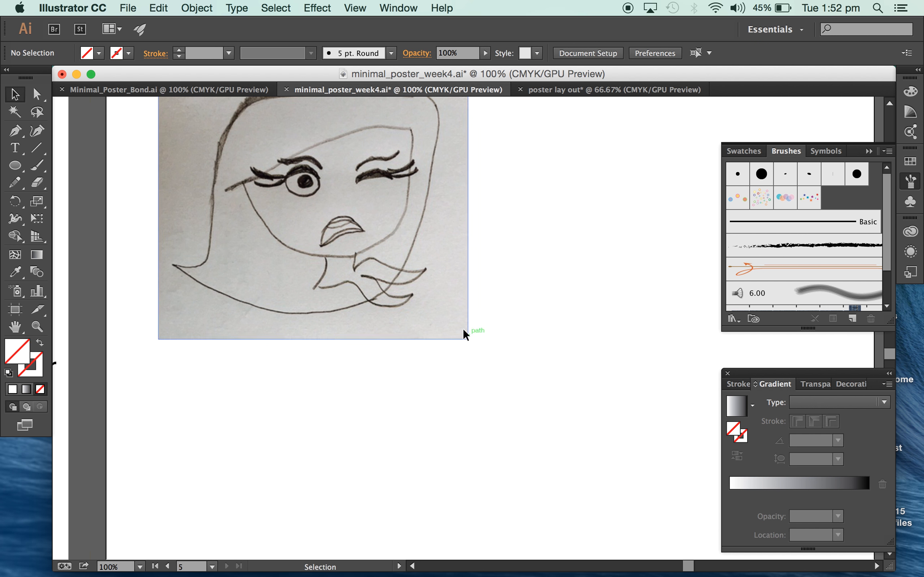
key("super+equal")
key("super+minus")
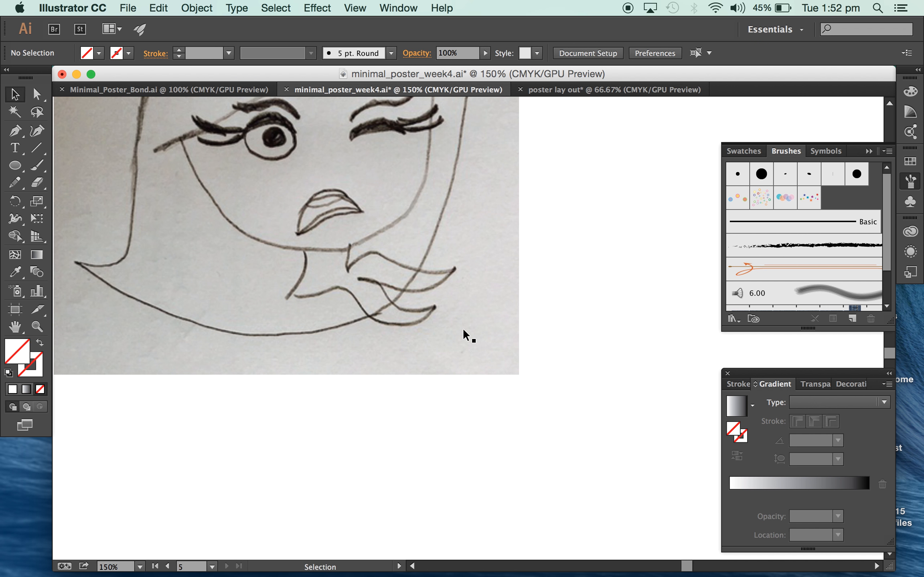
scroll(463, 328, "left", 3)
key("super+minus")
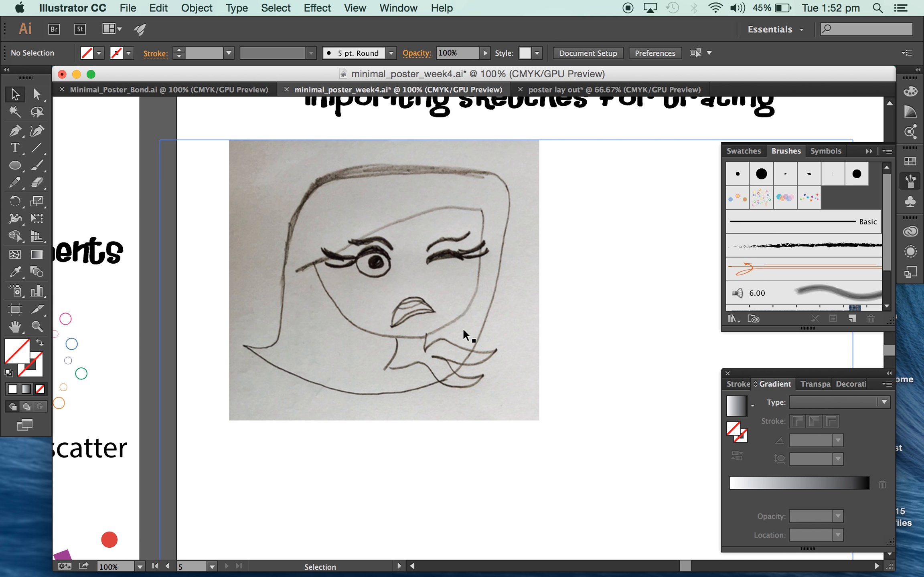
left_click(15, 130)
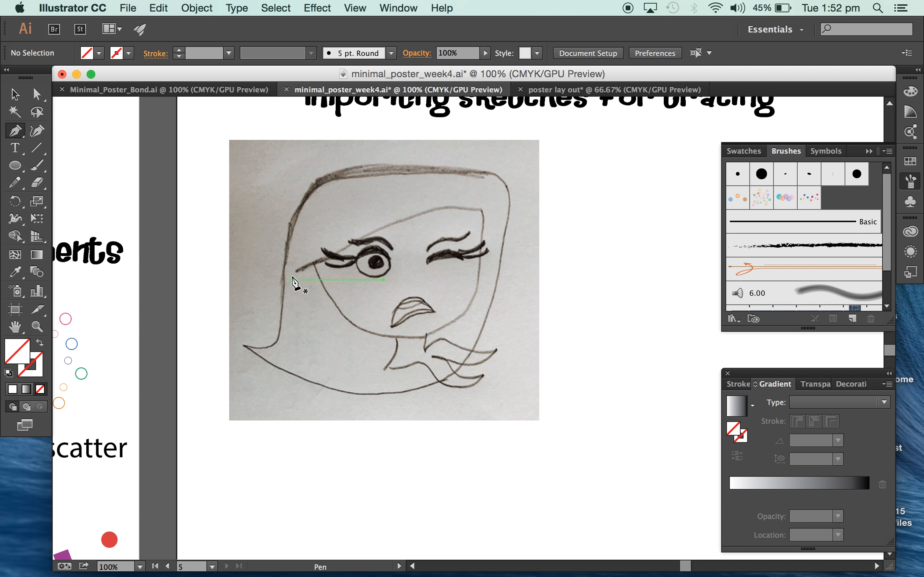
left_click(284, 273)
left_click(319, 179)
left_click_drag(319, 178, 345, 168)
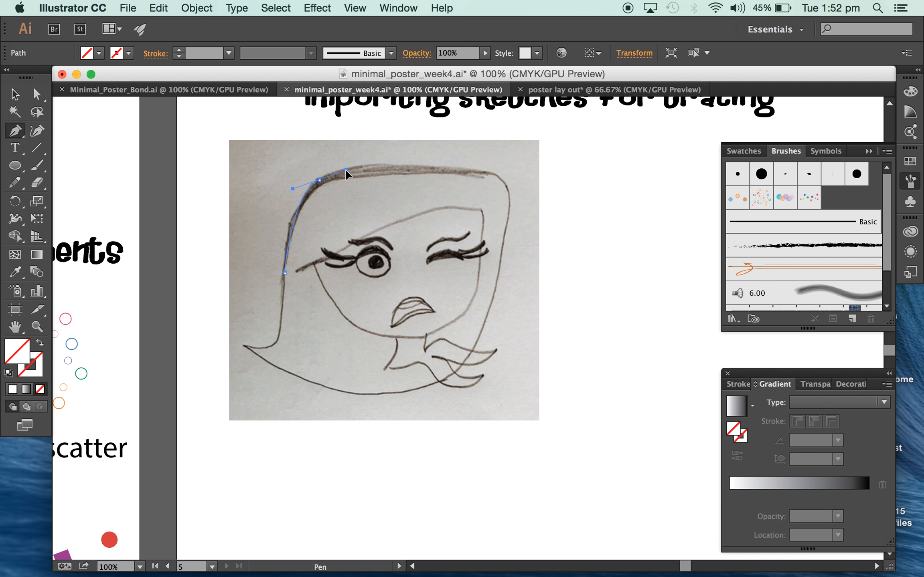
left_click_drag(466, 165, 468, 165)
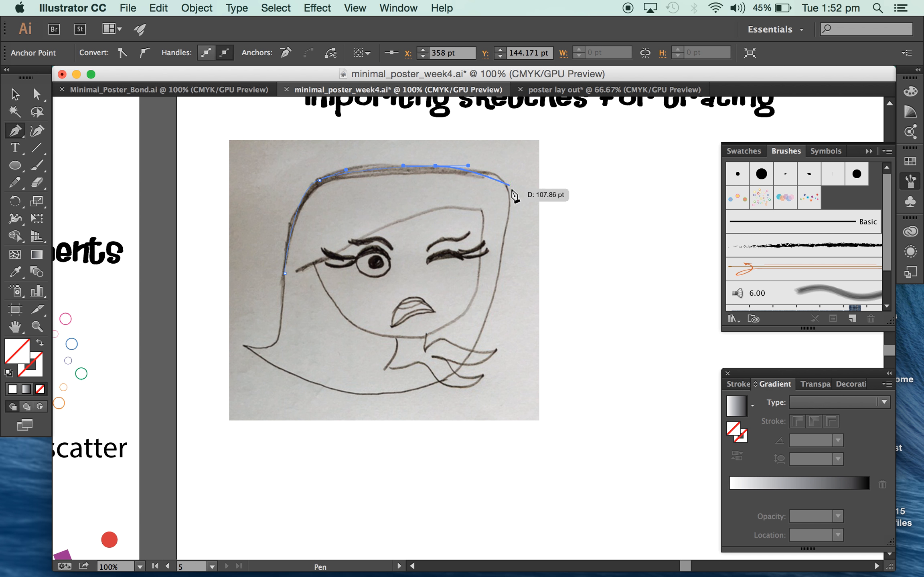
left_click_drag(511, 193, 507, 211)
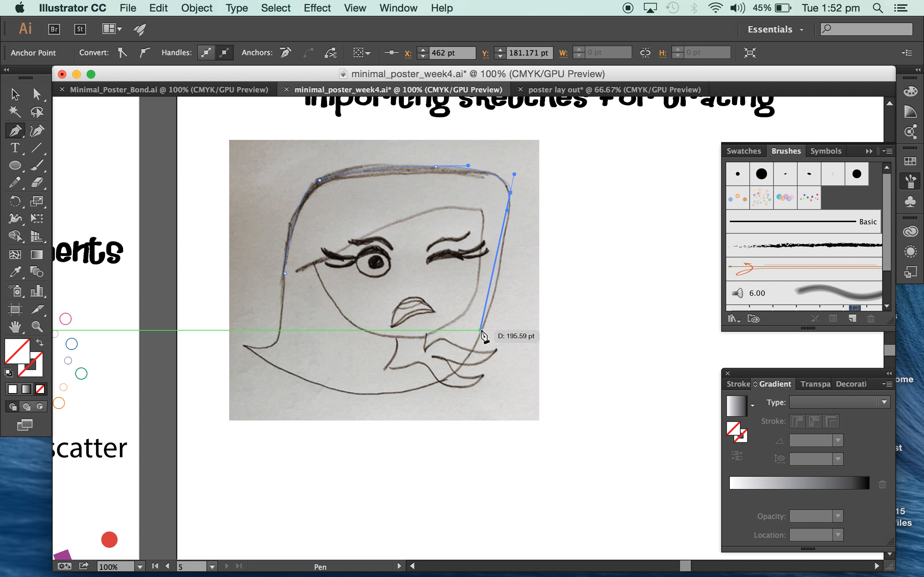
left_click_drag(480, 330, 463, 372)
left_click_drag(384, 394, 336, 395)
left_click_drag(276, 368, 259, 355)
left_click_drag(245, 350, 282, 324)
left_click_drag(281, 319, 285, 293)
left_click(285, 273)
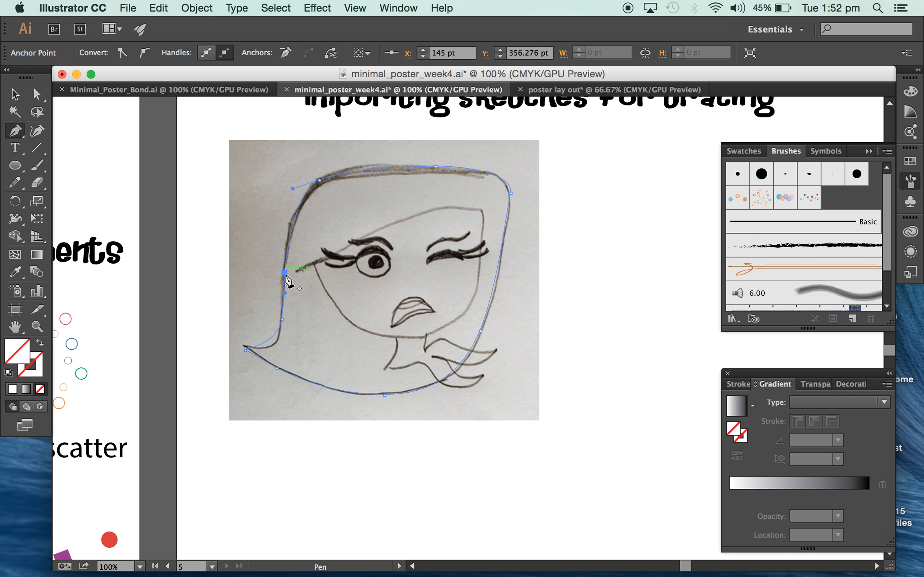
Fill the traced hair outline with green, leave it without a stroke, and move it beside the sketch on its right.
key("v")
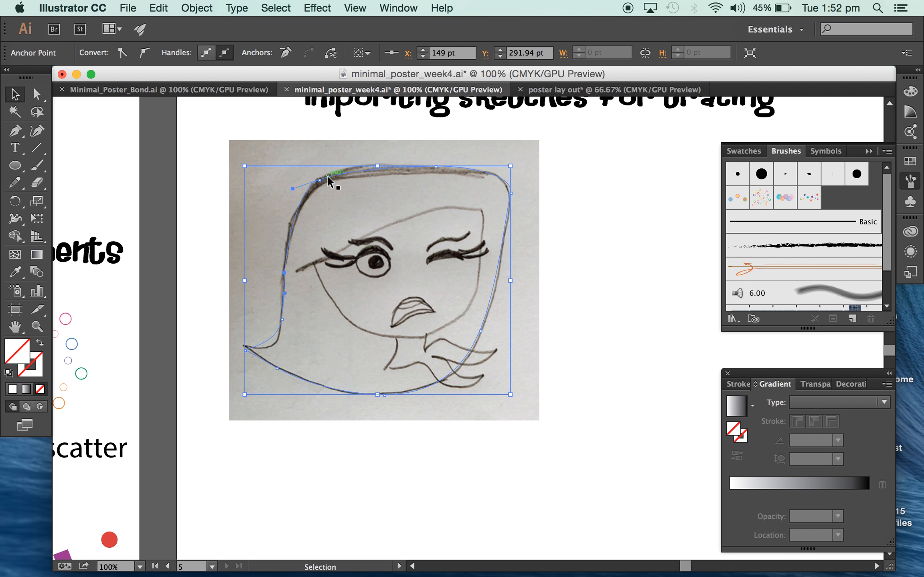
left_click(100, 54)
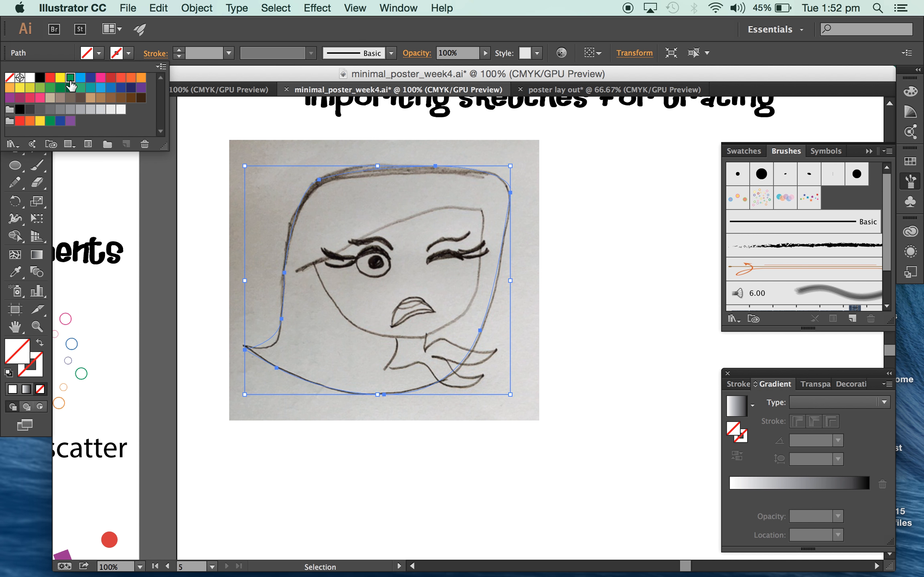
left_click(70, 77)
left_click(124, 56)
left_click(124, 55)
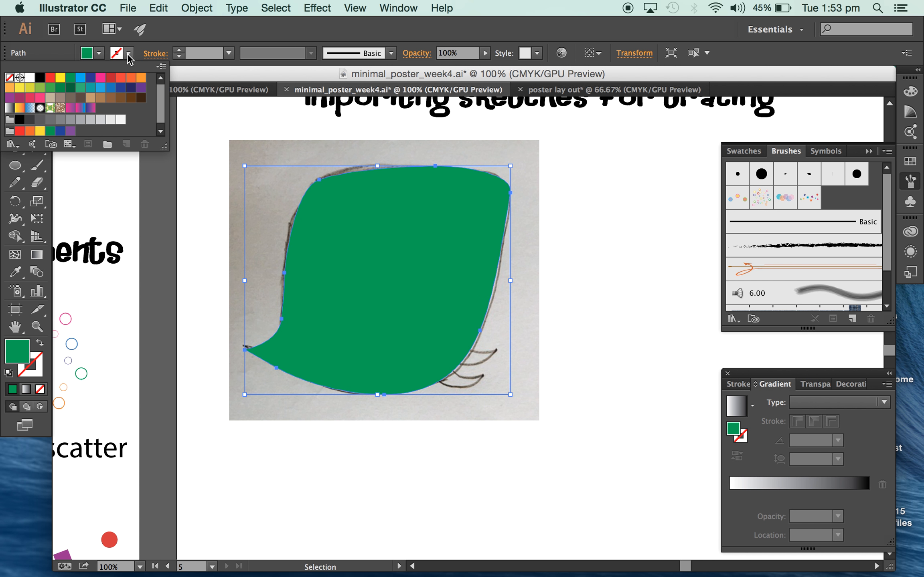
left_click(125, 56)
left_click_drag(394, 202, 690, 204)
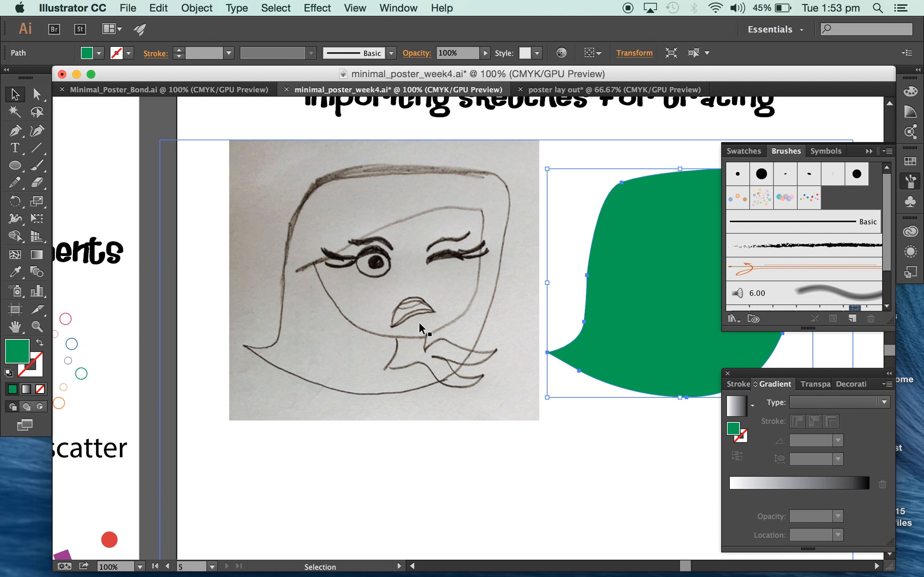
Examine the finished Disgust, Anger and Fear drawings on the main characters artboard, selecting each group to show its component paths.
scroll(259, 368, "left", 15)
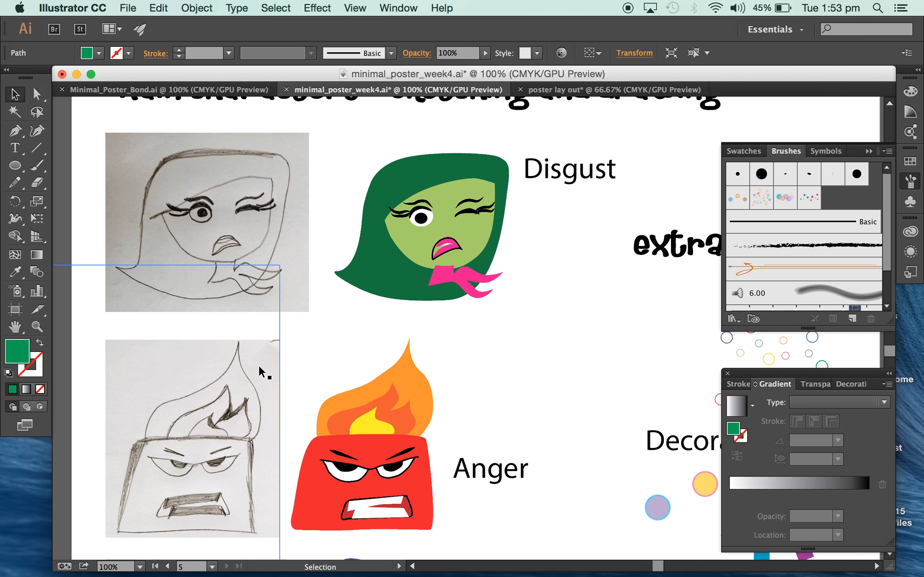
scroll(258, 365, "right", 3)
scroll(258, 364, "up", 1)
key("super+equal")
key("super+equal")
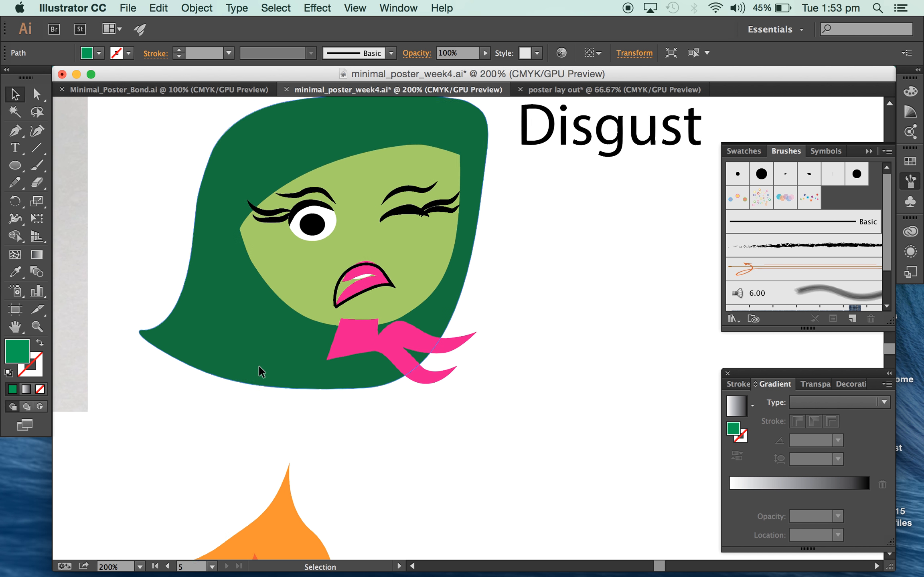
scroll(259, 364, "up", 2)
left_click(303, 142)
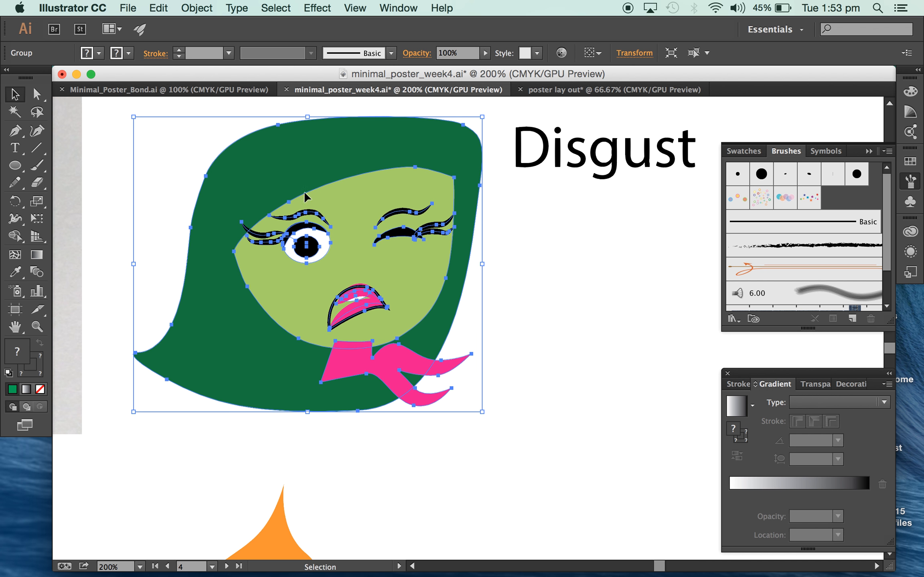
scroll(376, 394, "down", 10)
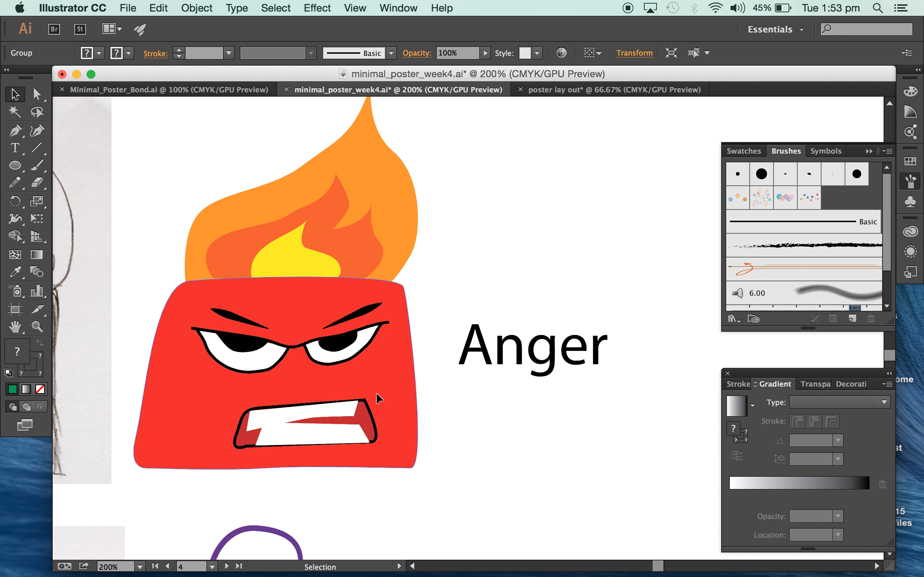
left_click(332, 297)
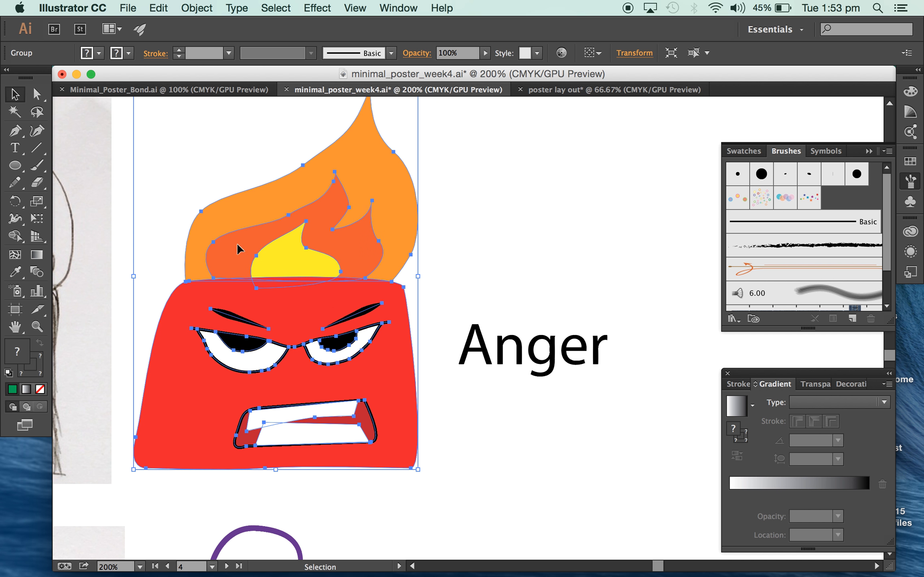
scroll(384, 332, "down", 10)
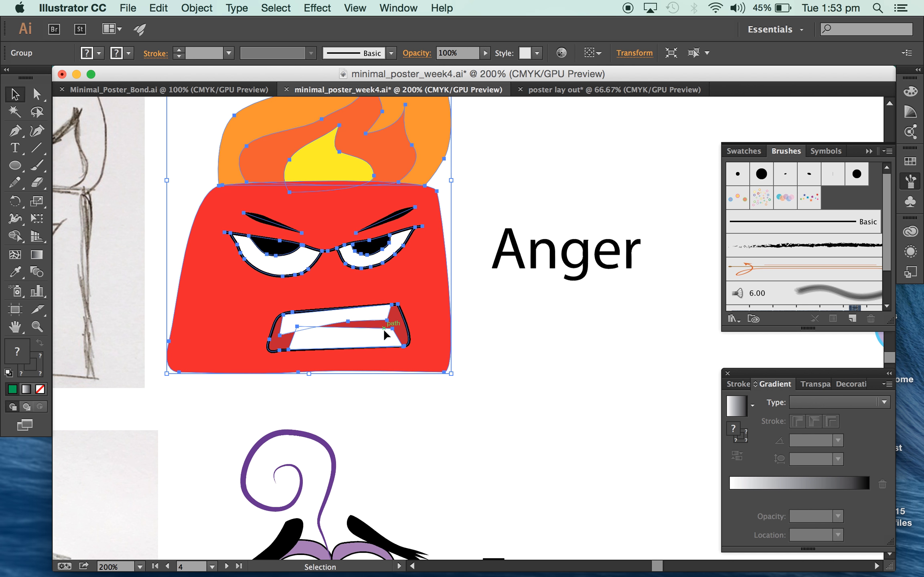
left_click(349, 383)
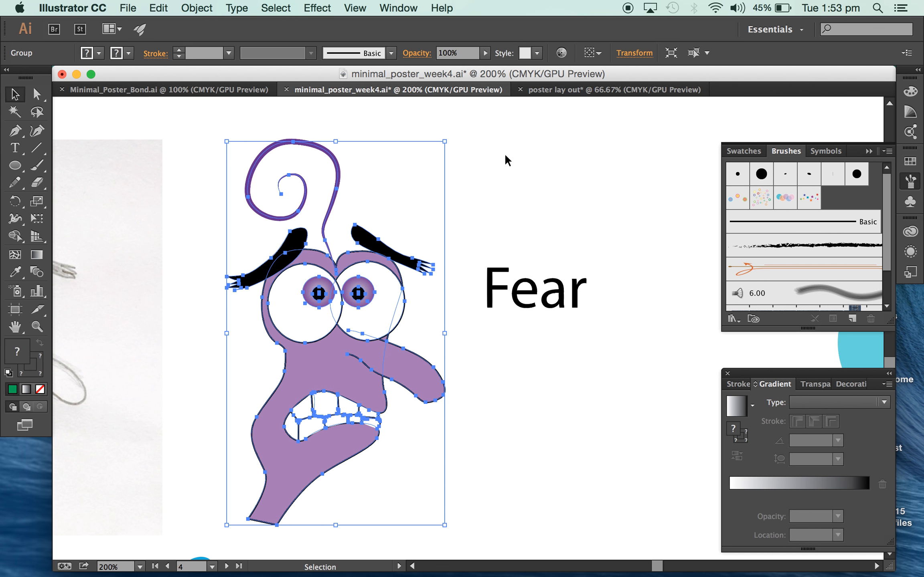
key("a")
key("super+minus")
key("super+minus")
key("super+minus")
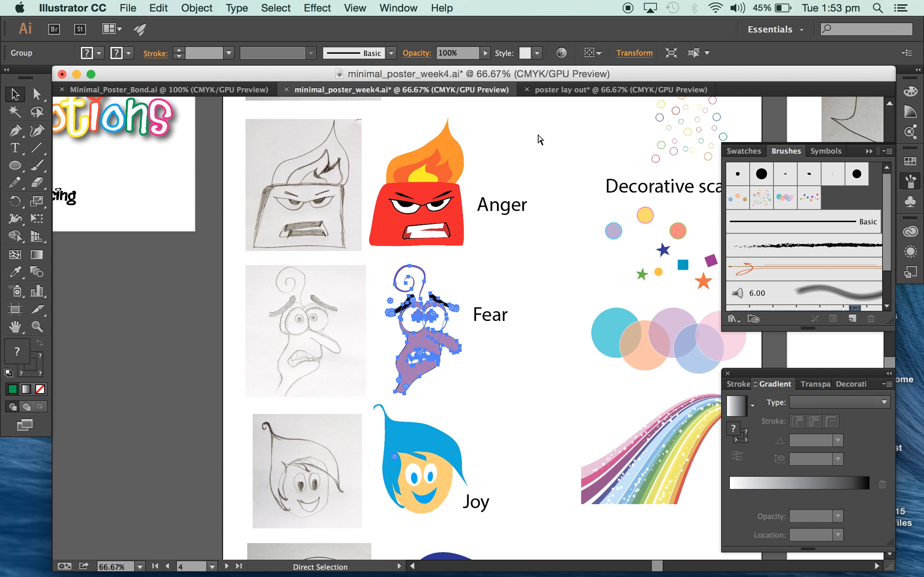
key("super+minus")
key("v")
left_click(518, 383)
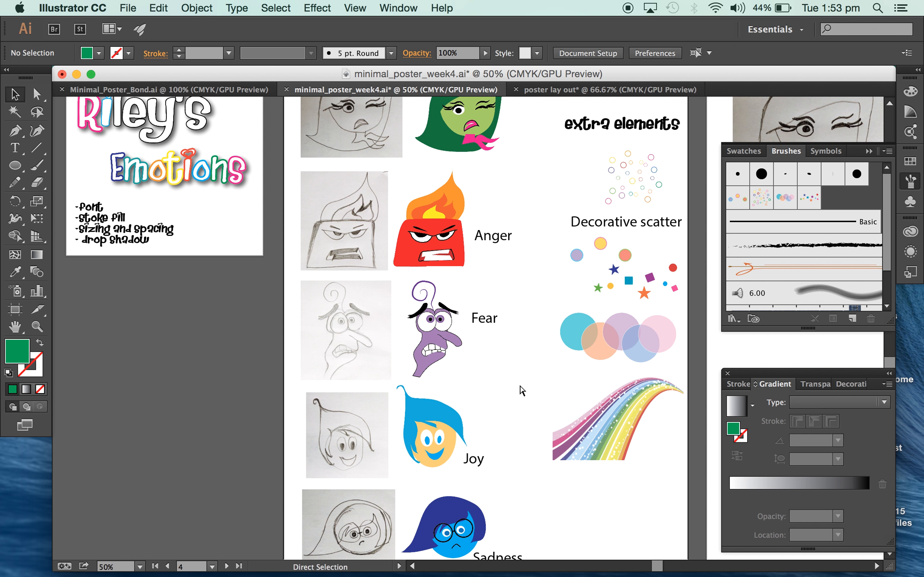
key("super+minus")
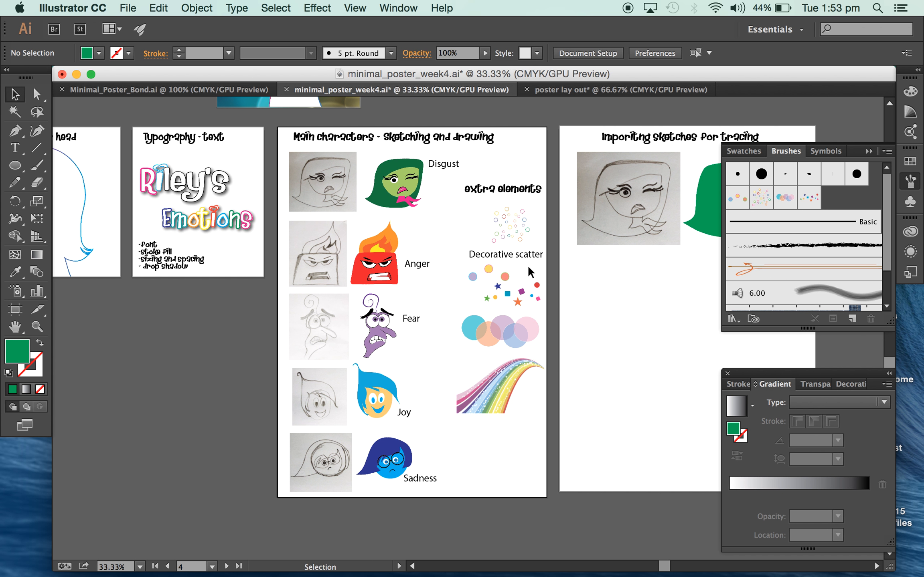
Look through the available symbol libraries and brush libraries, including the Artistic brushes, as sources for the extra elements.
left_click(909, 203)
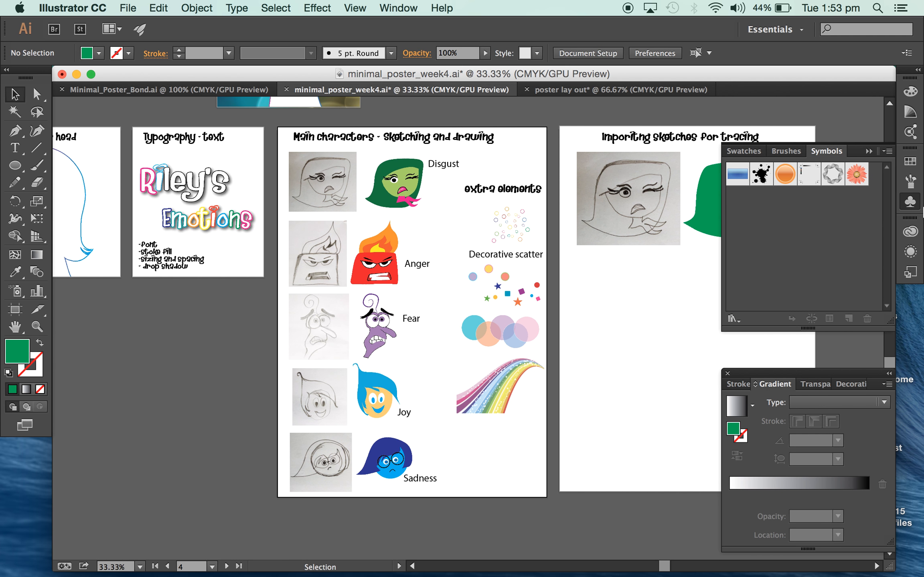
left_click(733, 319)
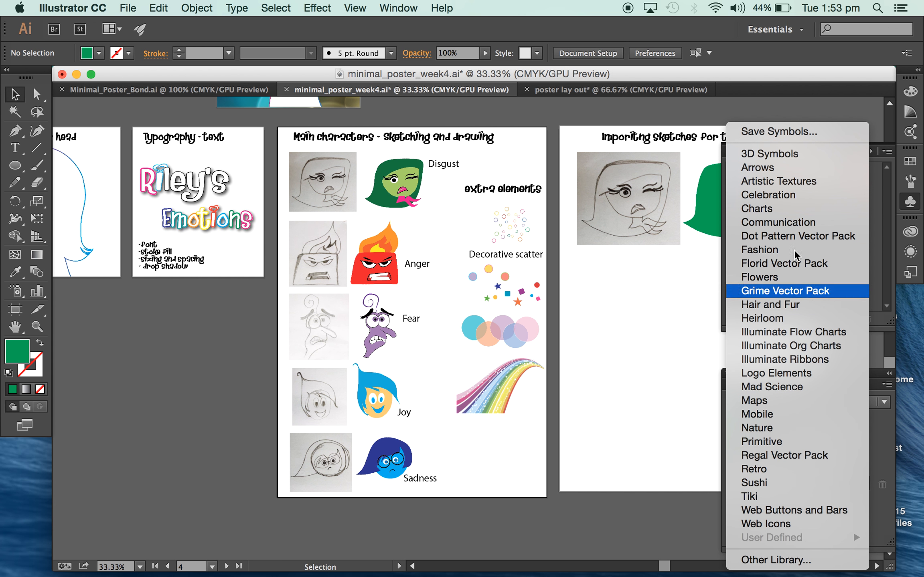
left_click(911, 184)
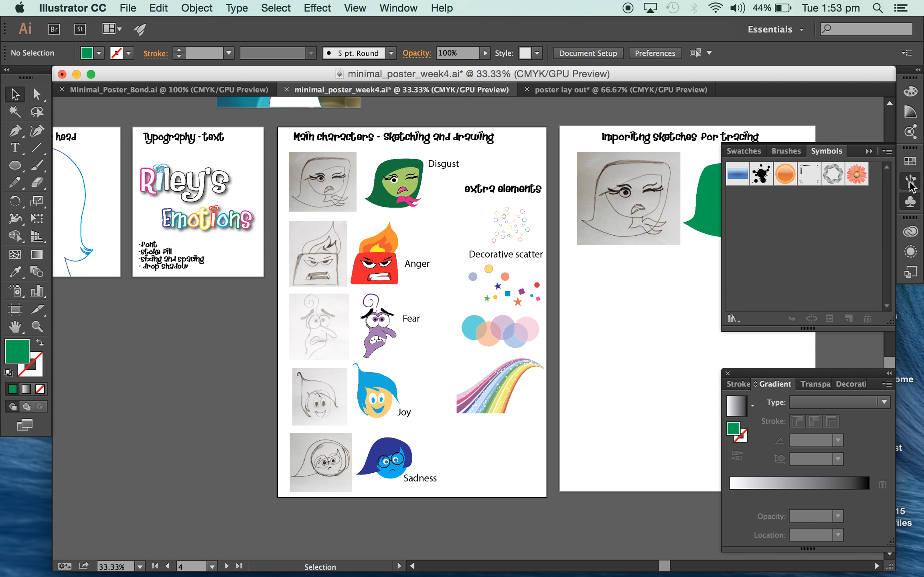
left_click(911, 183)
left_click(732, 319)
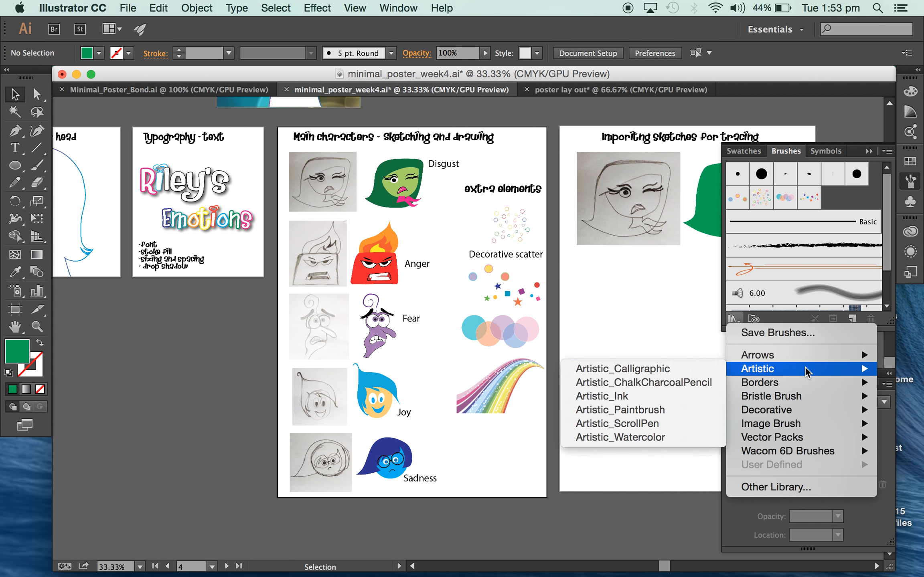
mouse_move(794, 373)
left_click(620, 328)
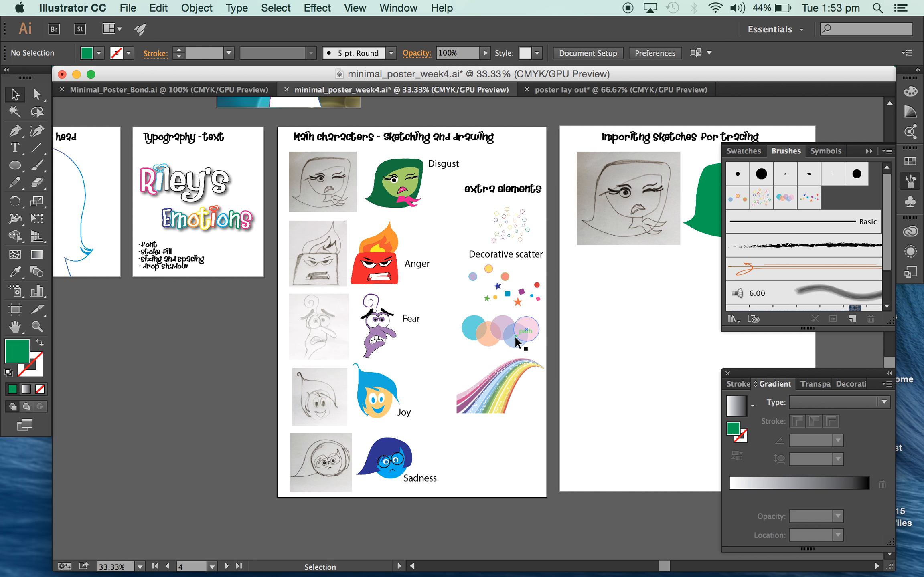
Copy the group of labelled emotion characters from the finished poster into the poster lay out document and position it inside the head.
scroll(515, 335, "up", 10)
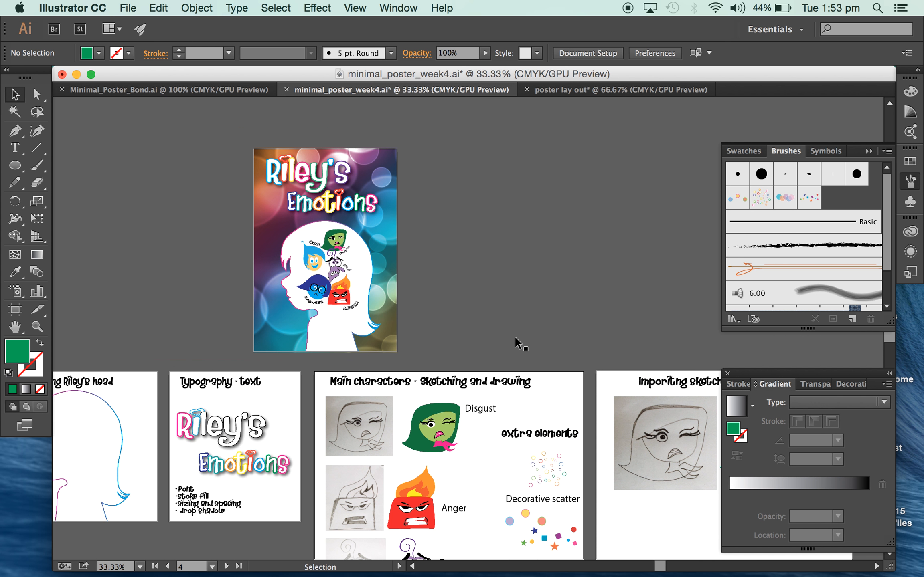
key("super+equal")
scroll(514, 336, "left", 5)
left_click(316, 165)
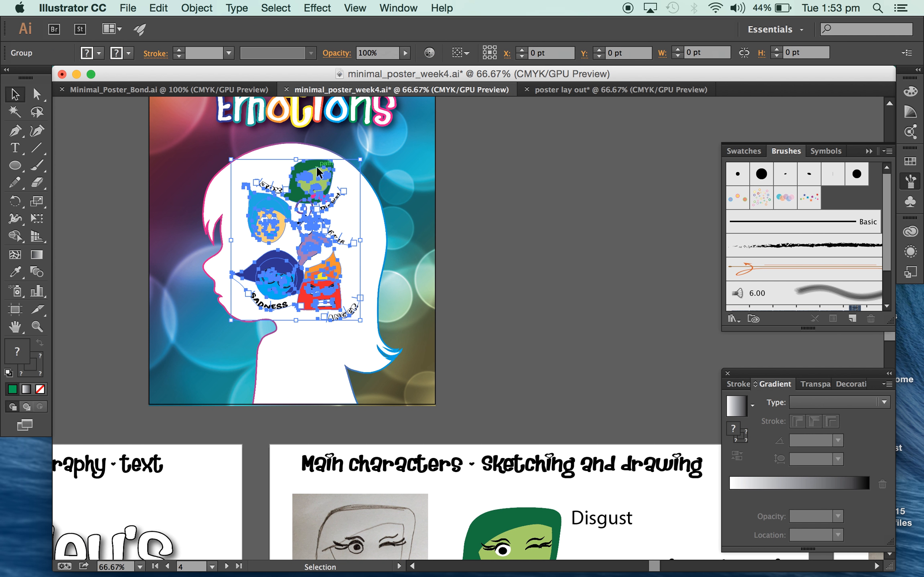
key("super+c")
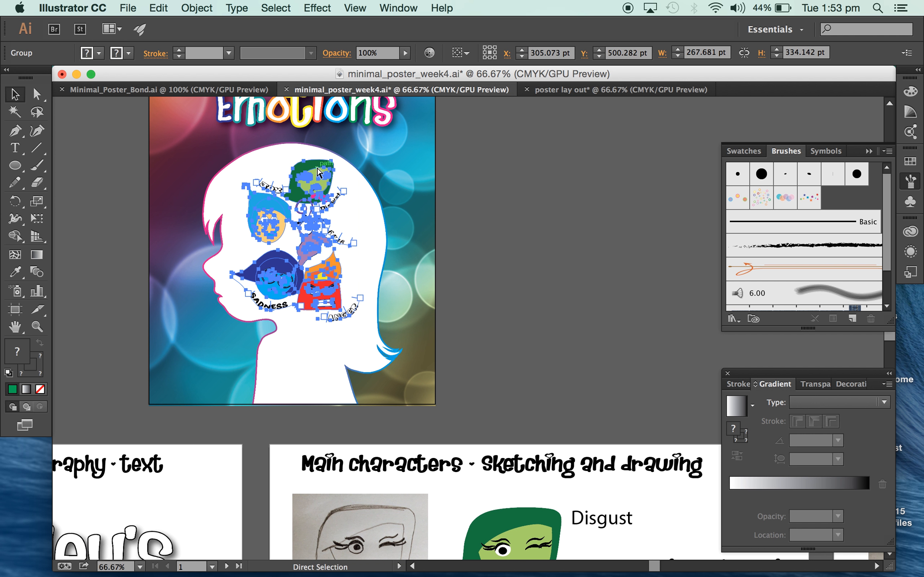
left_click(555, 92)
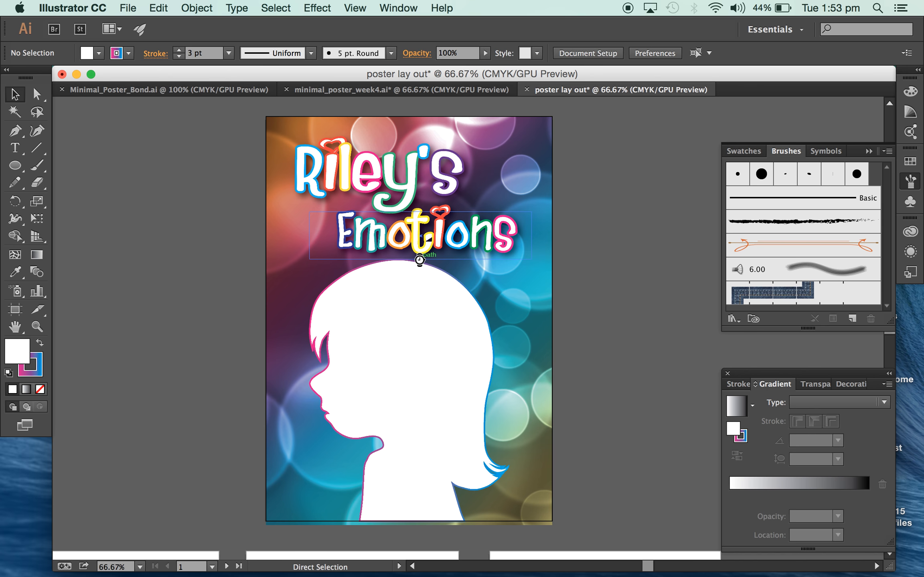
key("super+v")
left_click_drag(480, 250, 412, 279)
left_click(638, 393)
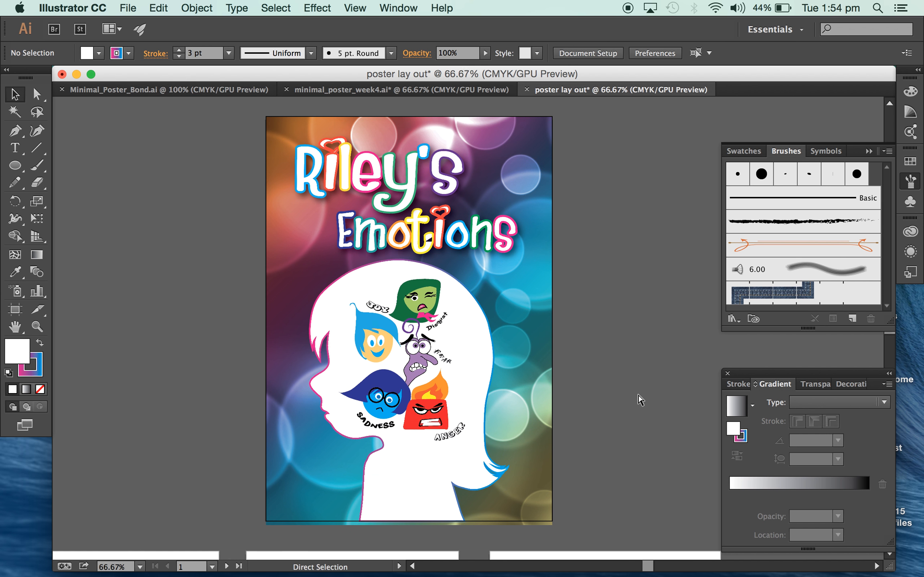
Draw a three-point open curve rising toward the head outline in the blank area beside the Disgust and Fear labels with the Pen tool.
key("super+equal")
key("super+equal")
key("super+equal")
key("super+equal")
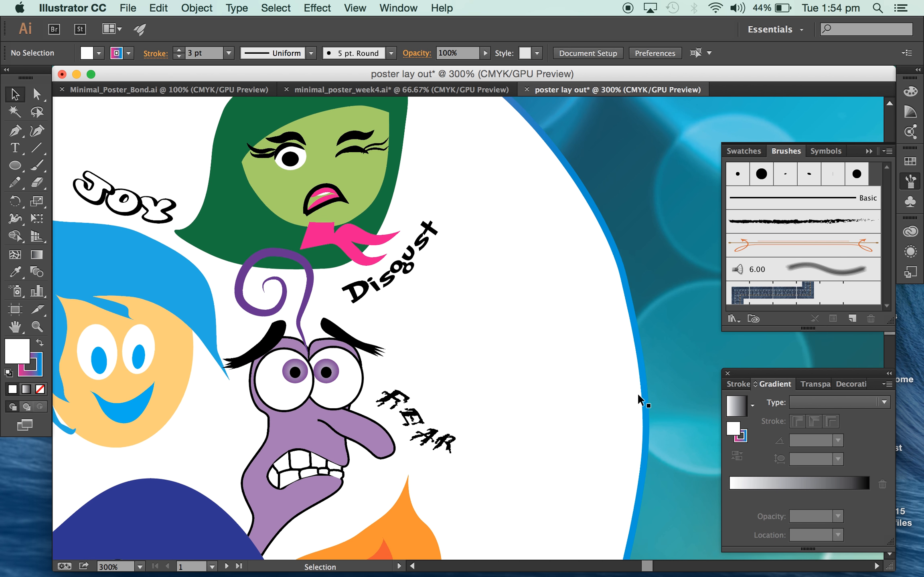
scroll(637, 393, "left", 1)
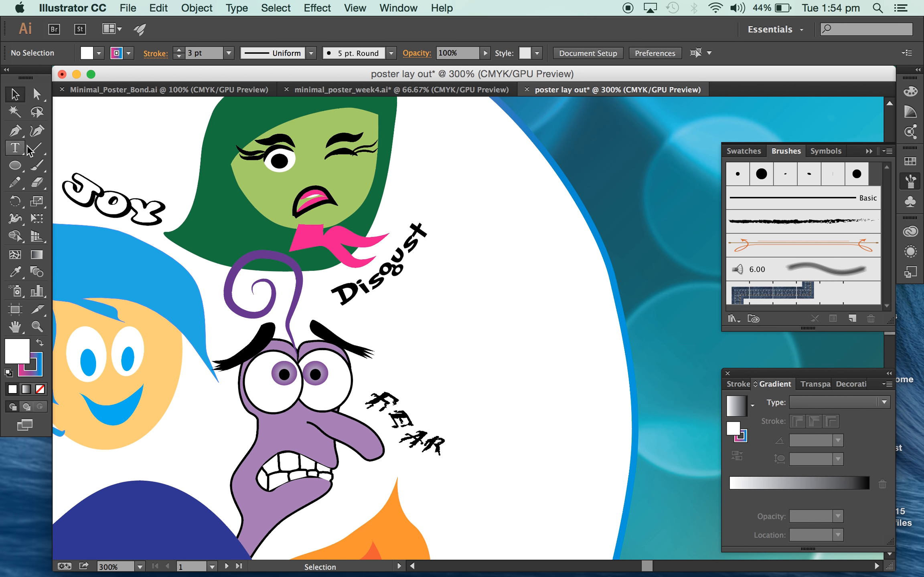
left_click(16, 130)
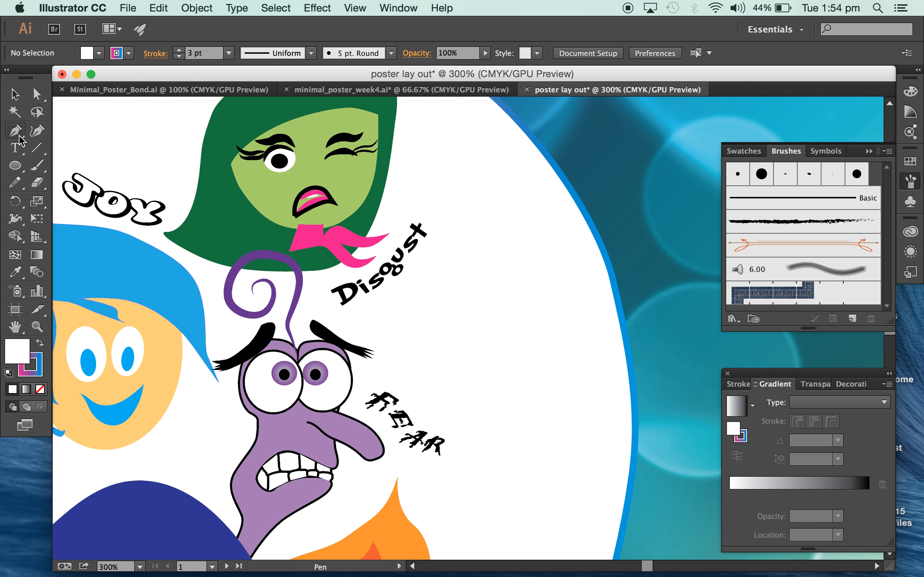
left_click(426, 329)
left_click_drag(512, 309, 545, 288)
left_click(579, 246)
left_click(8, 97)
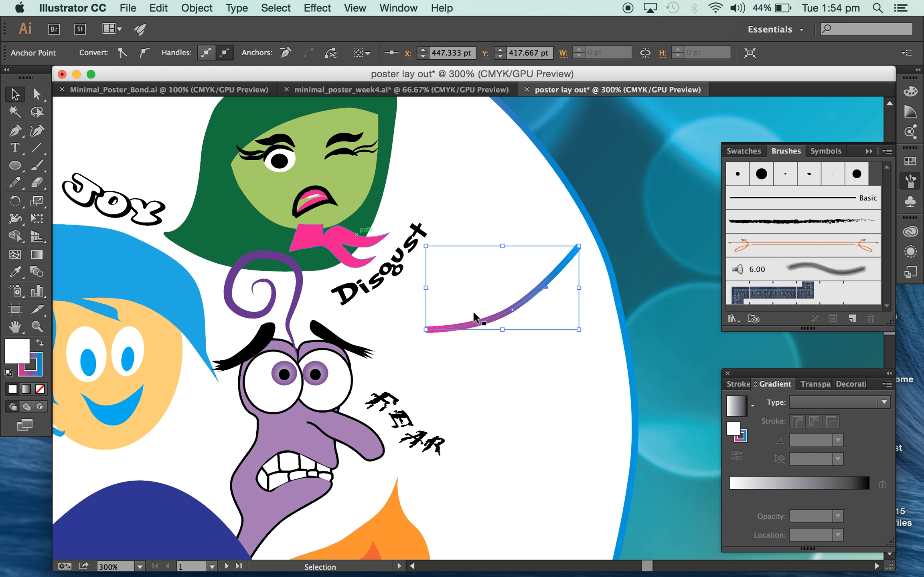
Change the new curve's stroke colour to black.
left_click(506, 312)
left_click(128, 56)
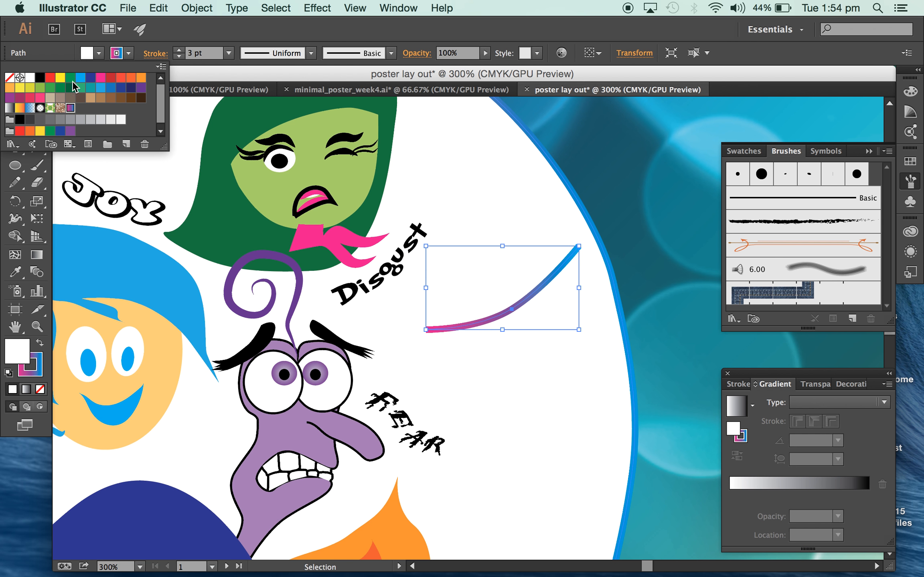
left_click(40, 77)
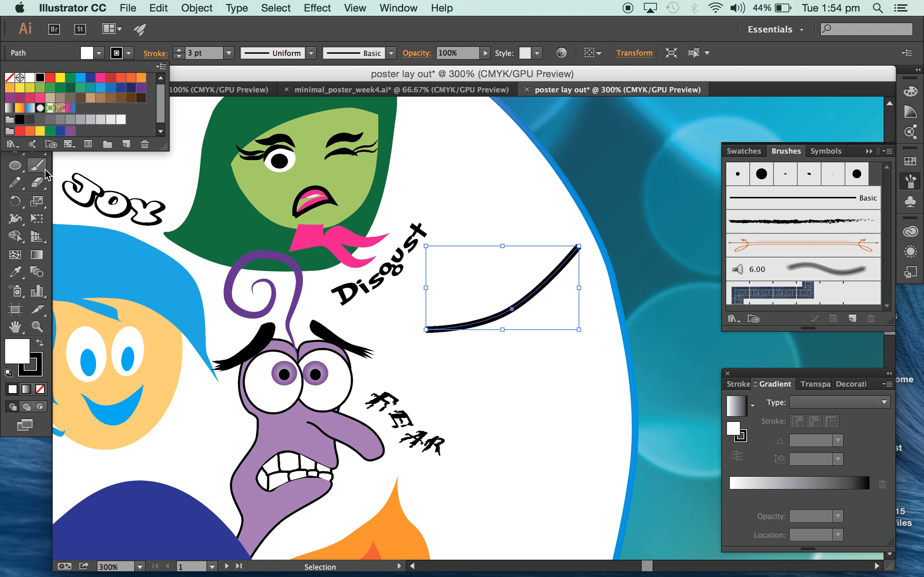
Add the text "Disgust" along the curve using Type on a Path.
left_click(16, 150)
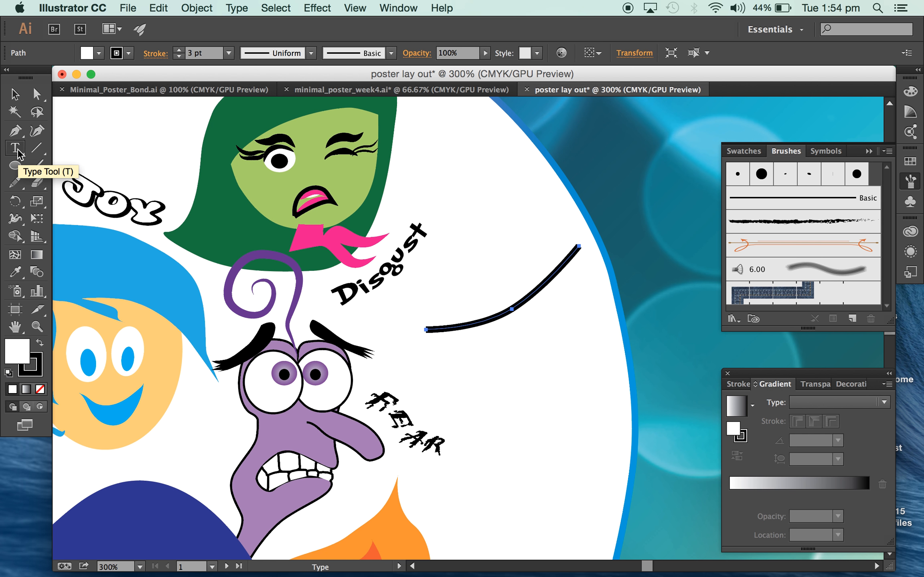
left_click(17, 150)
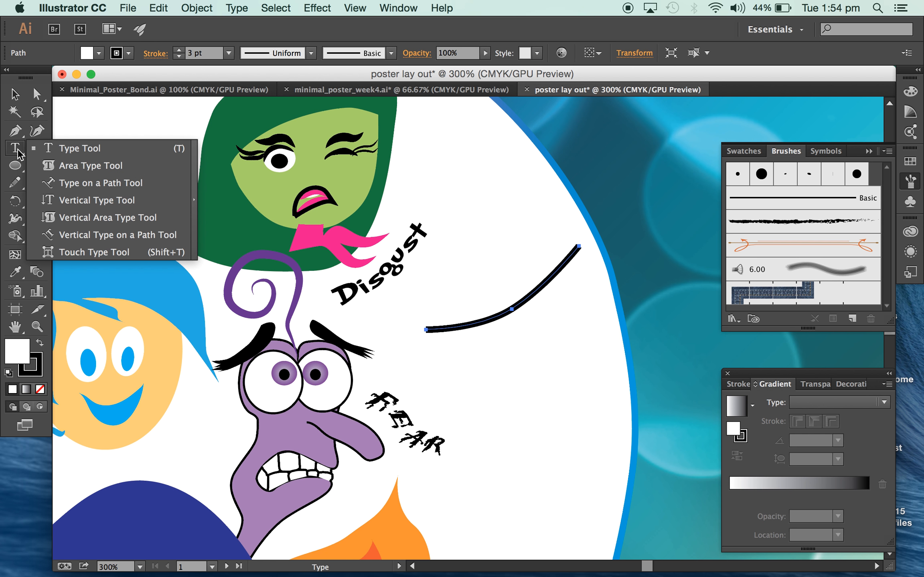
left_click(105, 182)
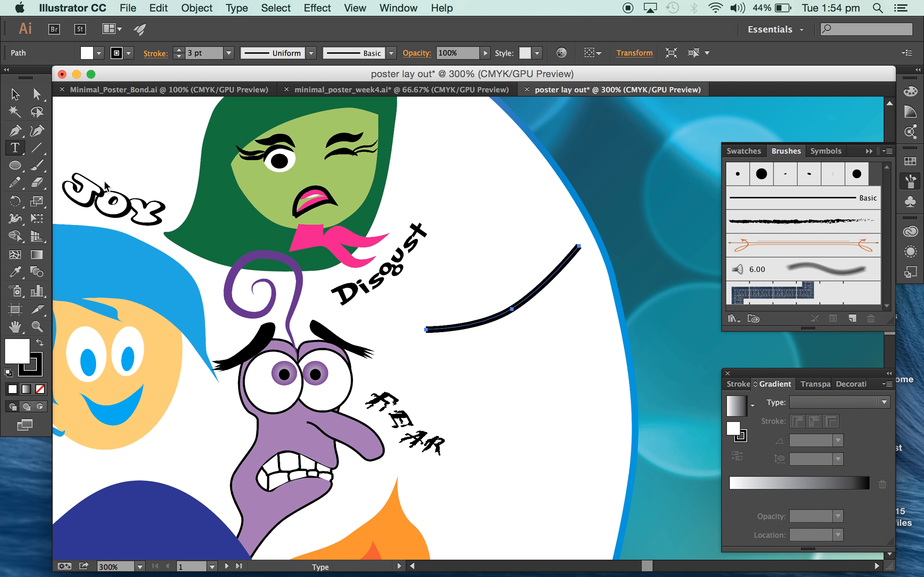
left_click(458, 322)
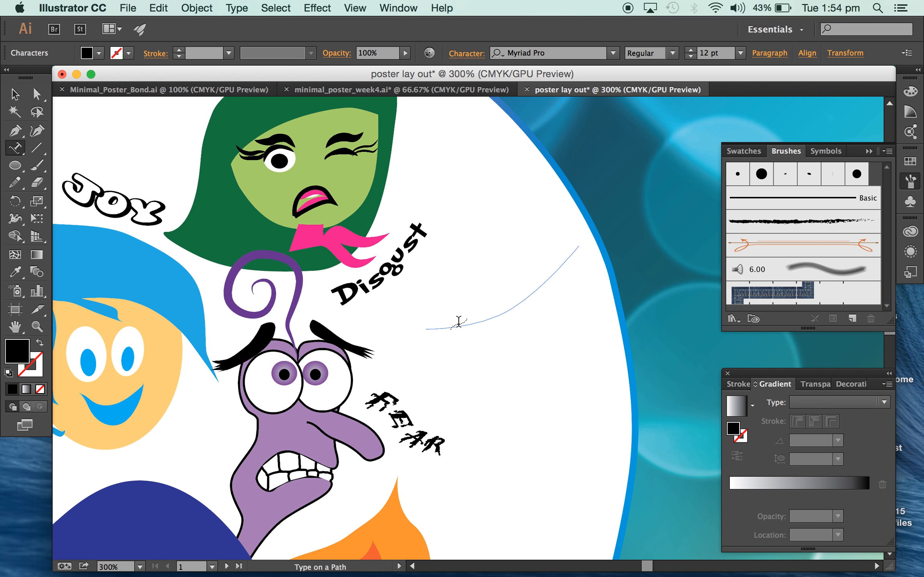
type("Disgust")
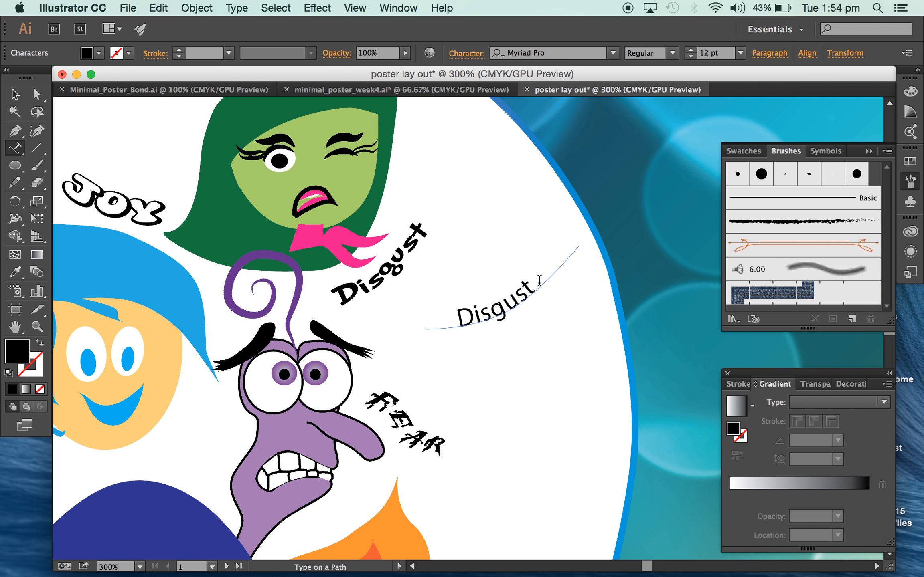
Set the font of the curved Disgust text to Marker Felt Wide and widen the text slightly through its character settings.
left_click_drag(540, 280, 446, 322)
left_click(611, 53)
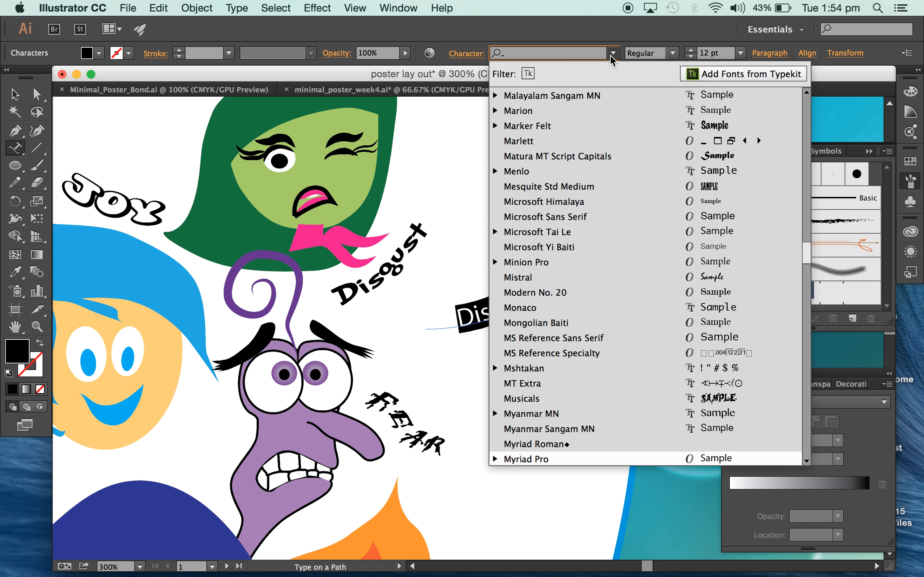
left_click(696, 128)
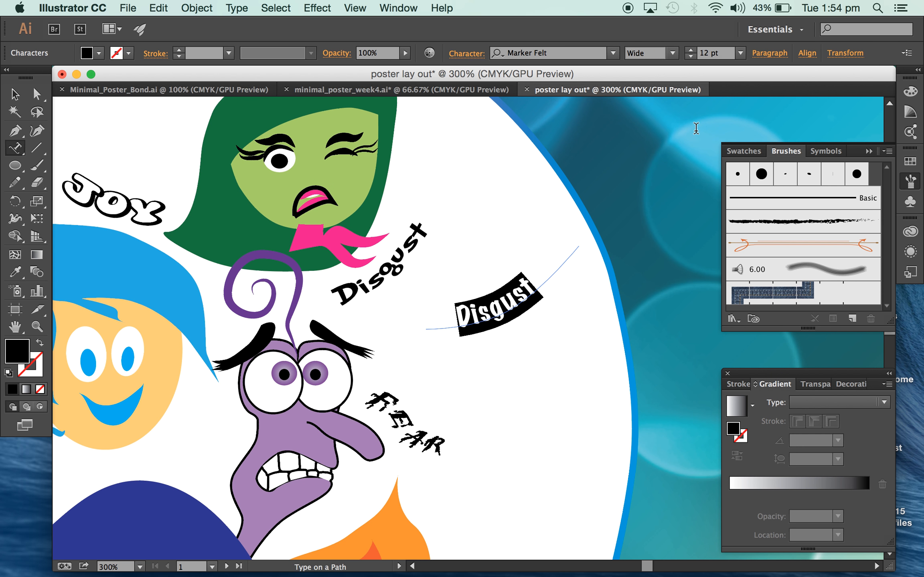
left_click(466, 50)
left_click(425, 183)
left_click(425, 183)
left_click(425, 183)
left_click(425, 183)
left_click(425, 183)
Leave text editing with the curved Disgust text selected as an object and examine its path brackets up close.
left_click(16, 95)
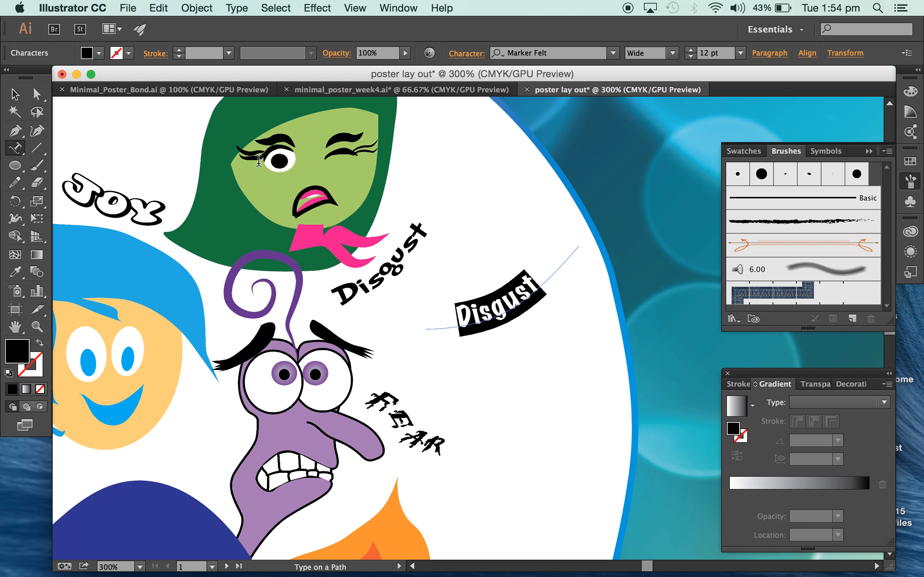
left_click(15, 94)
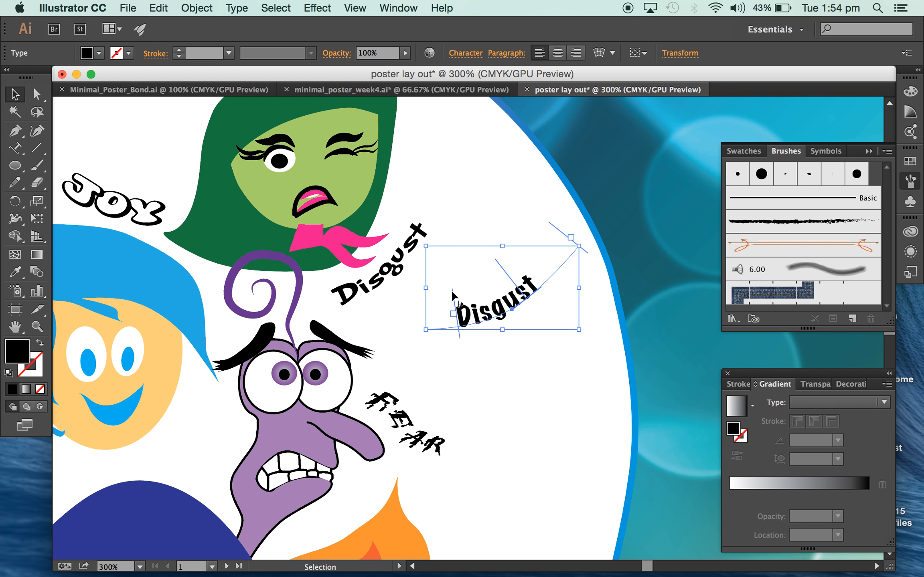
key("super+equal")
key("super+equal")
scroll(522, 346, "right", 5)
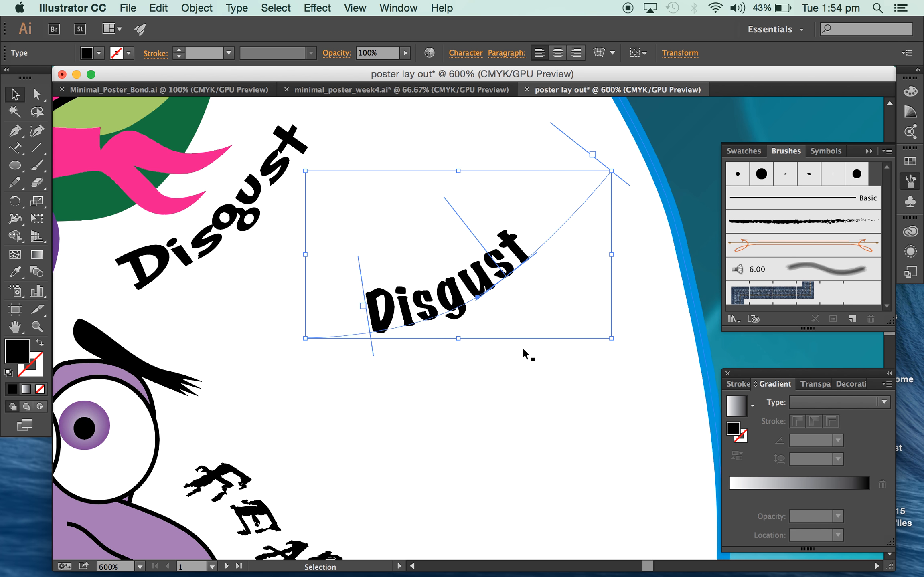